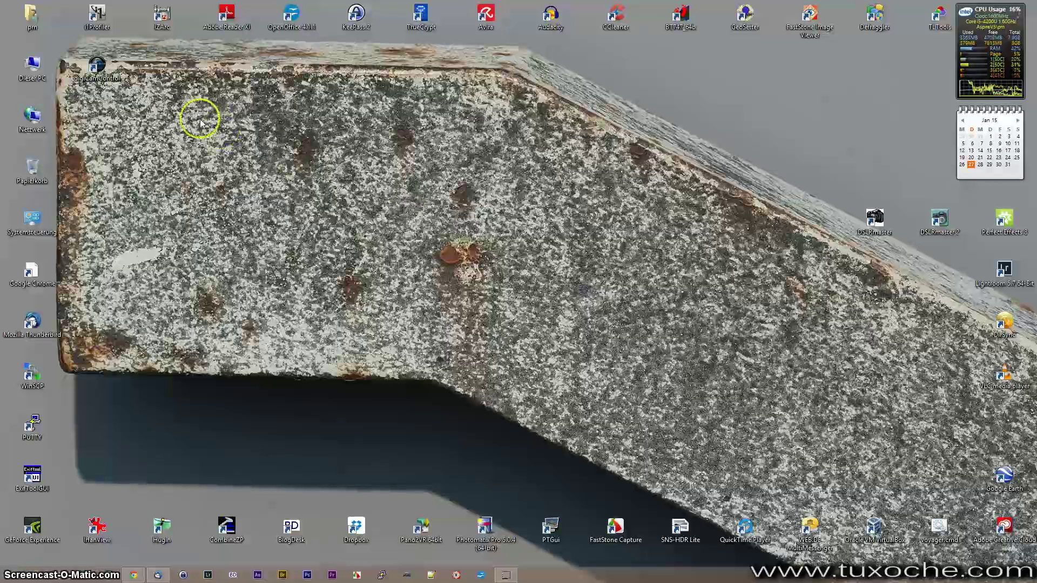
- Launch digiCamControl, dismiss the welcome dialog and keep the aperture at f/5.6
double_click(96, 66)
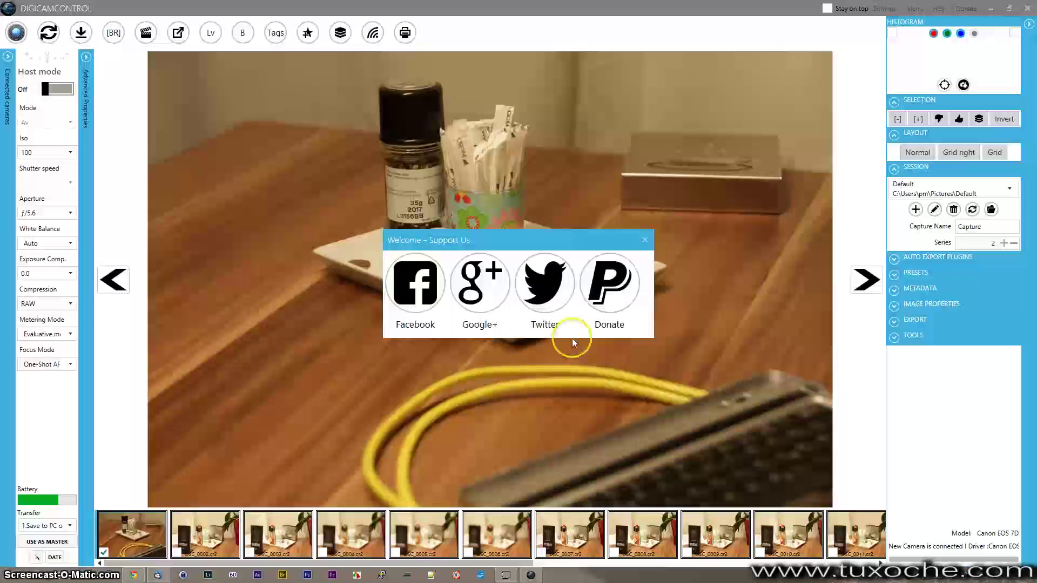
left_click(645, 240)
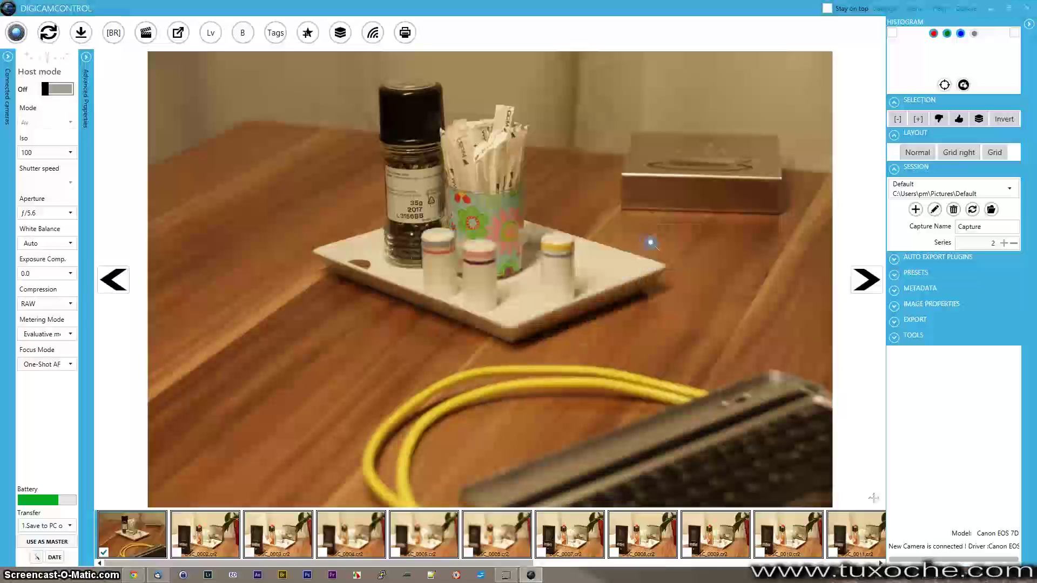
left_click(71, 214)
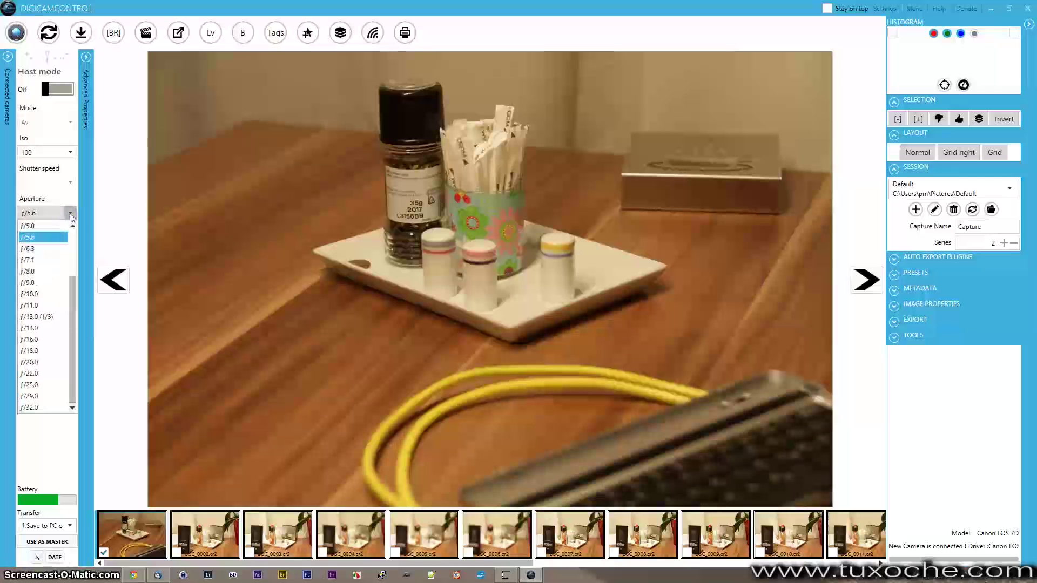
left_click(71, 215)
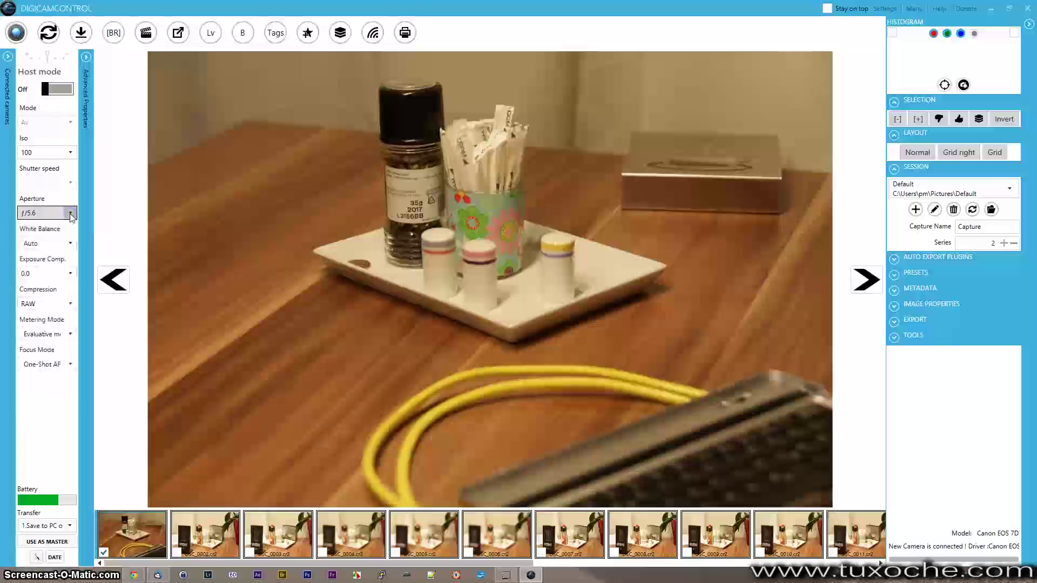
- Keep captures saving to the PC only and bring up the supported cameras web page
left_click(46, 526)
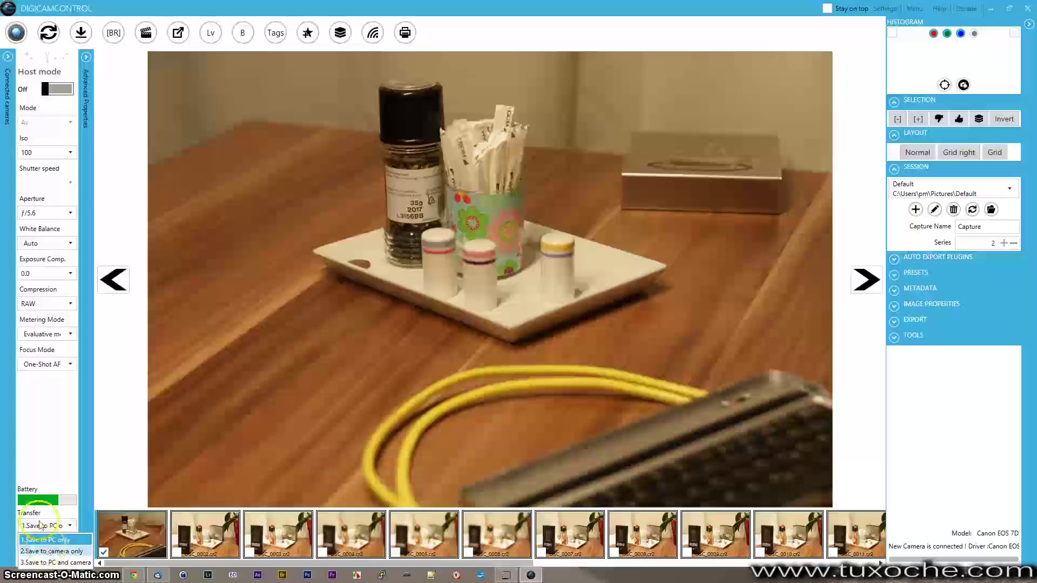
left_click(44, 403)
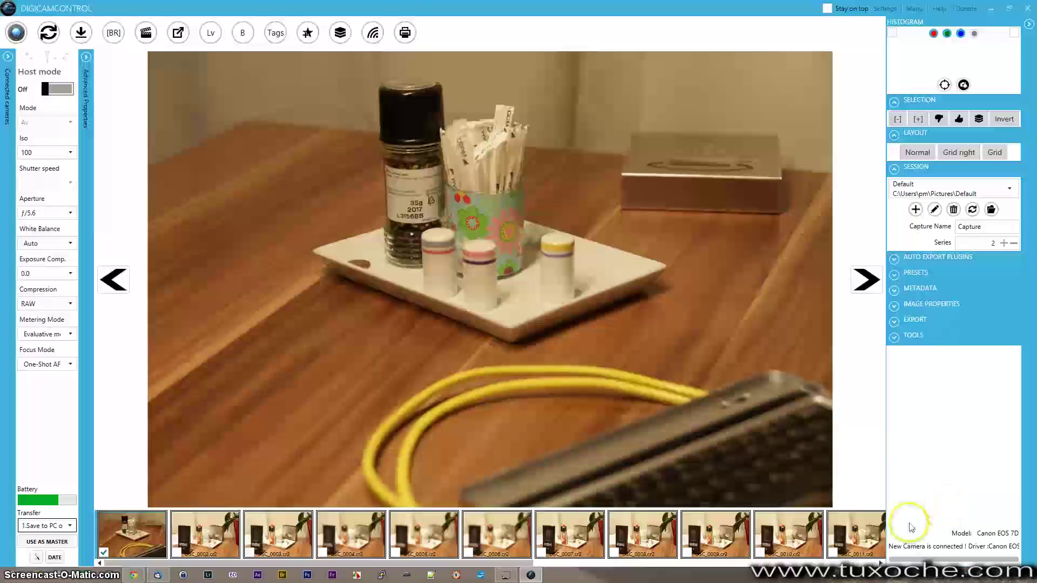
left_click(134, 575)
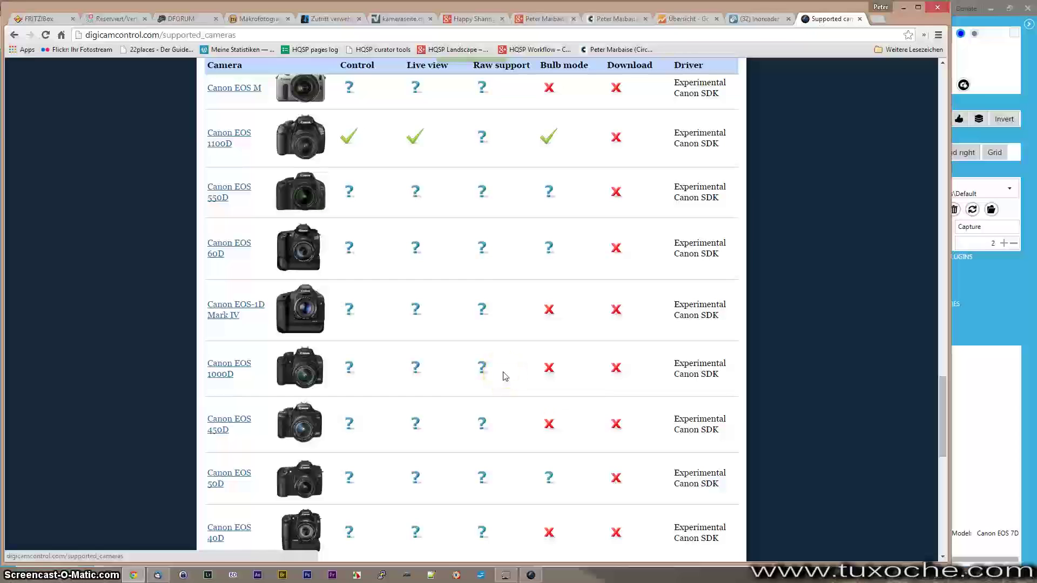
- Scroll through the supported Canon cameras table, then minimize Chrome to return to digiCamControl
scroll(505, 376, "up", 15)
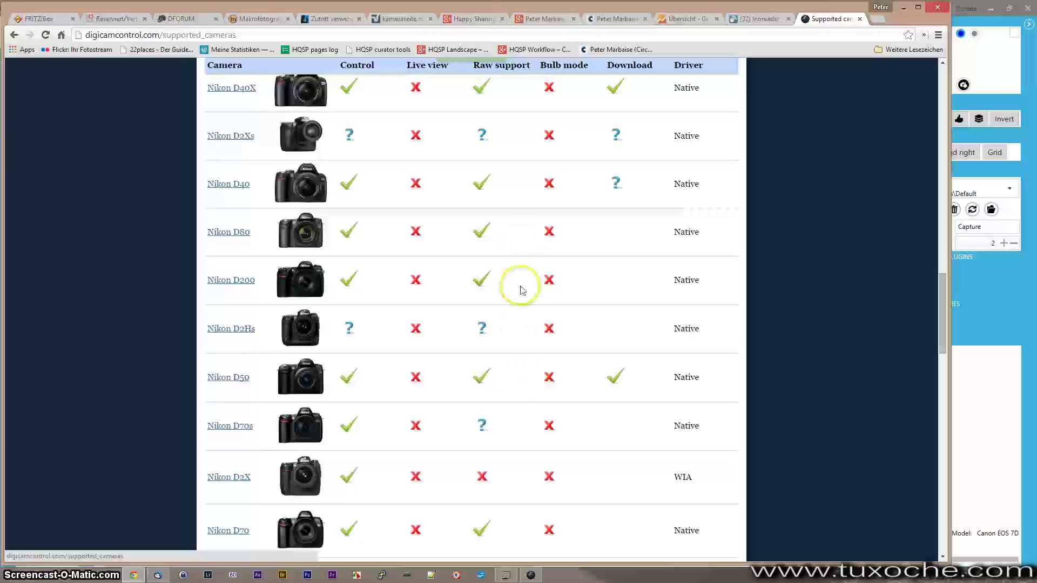
scroll(522, 292, "down", 15)
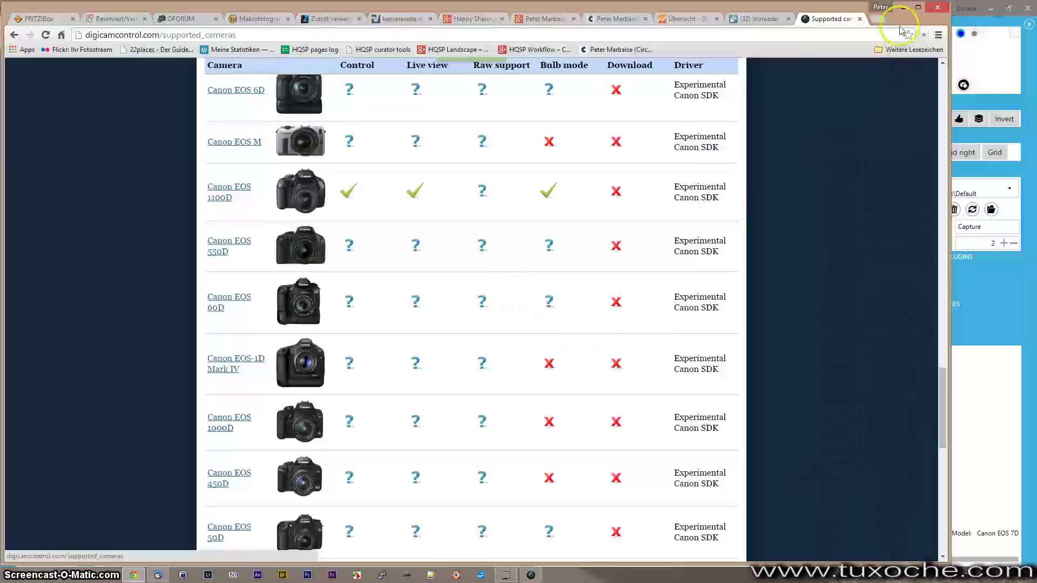
left_click(903, 8)
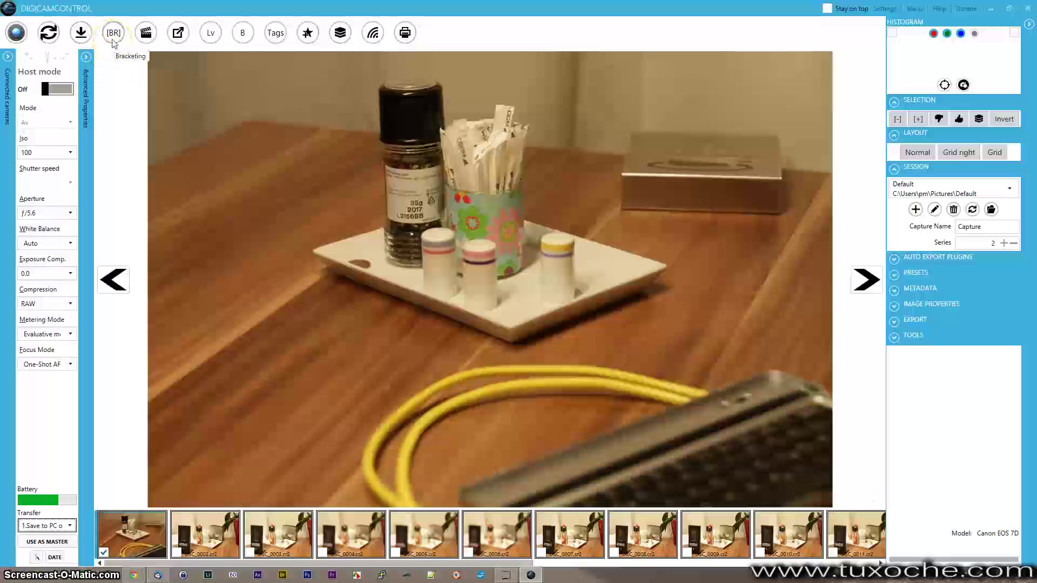
left_click(114, 43)
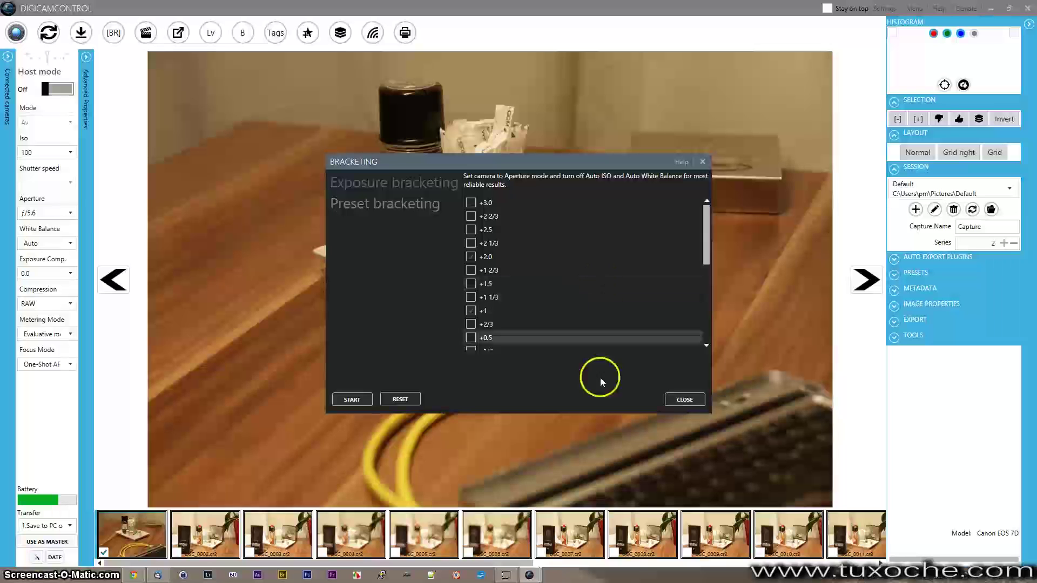
left_click(685, 401)
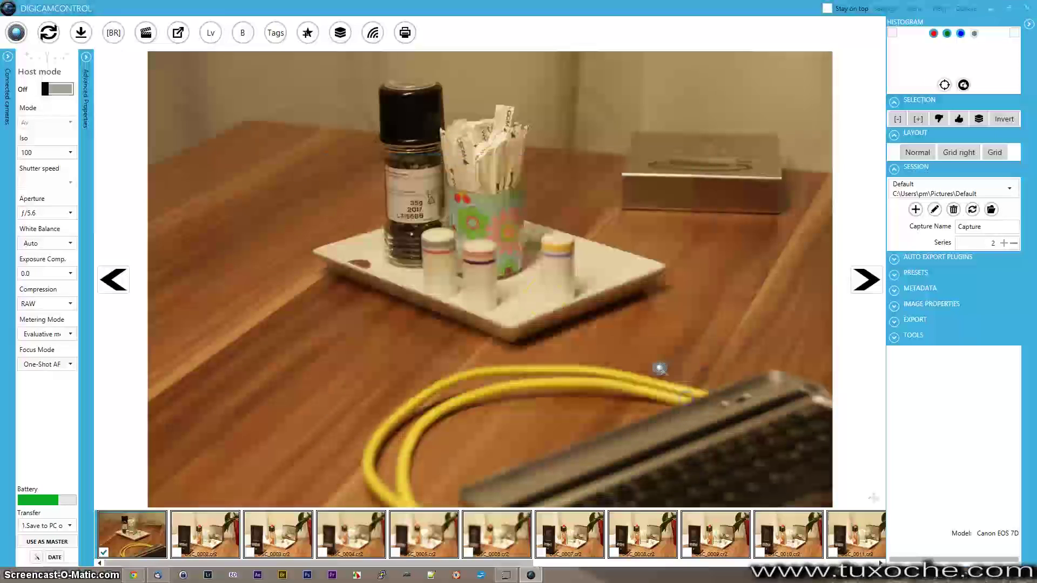
- Set the time lapse to 100 photos at 5-second intervals and 25 fps, then close it
left_click(146, 34)
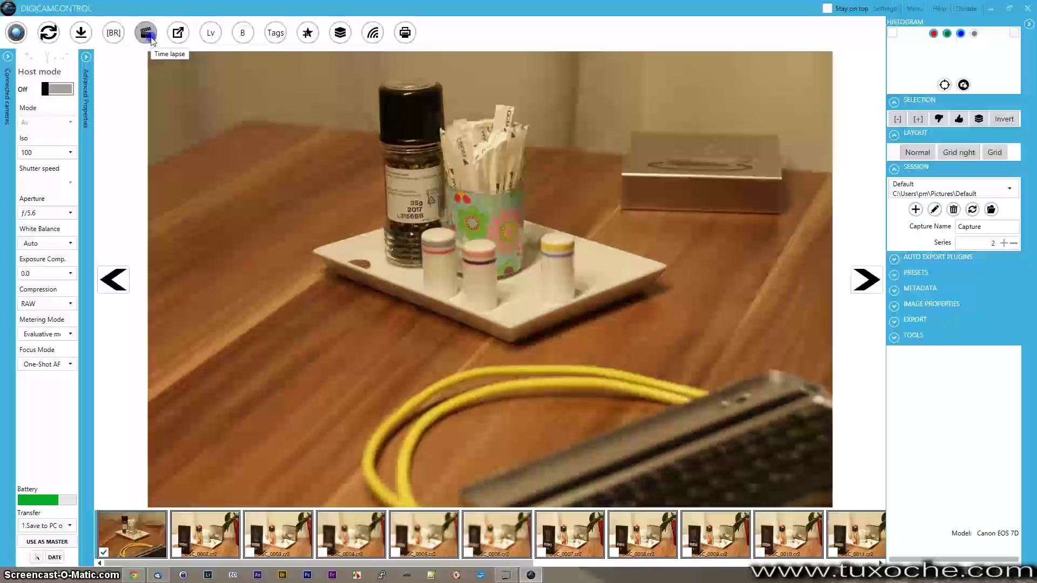
left_click(267, 135)
left_click(578, 340)
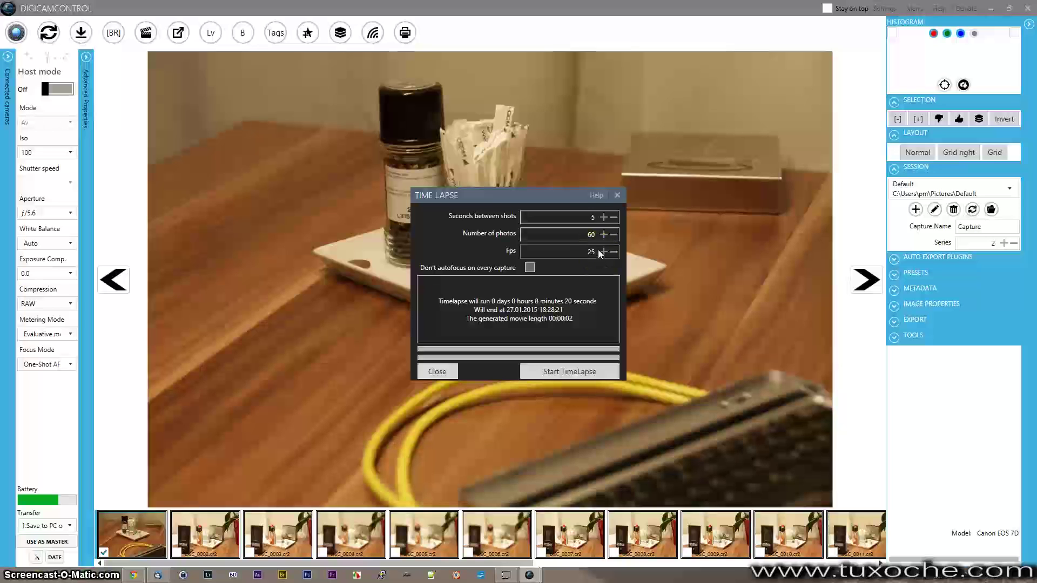
left_click(587, 235)
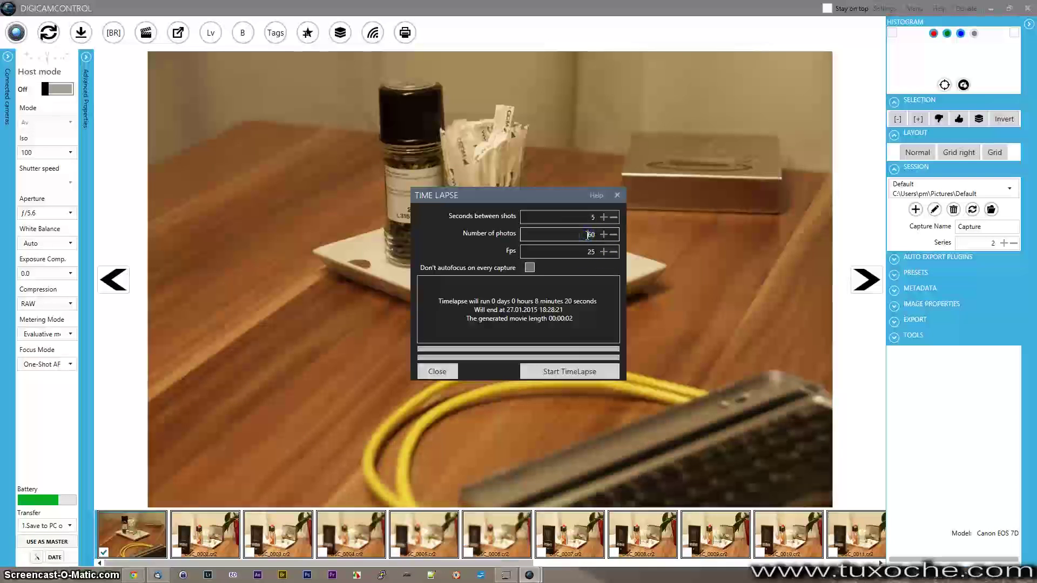
type("100")
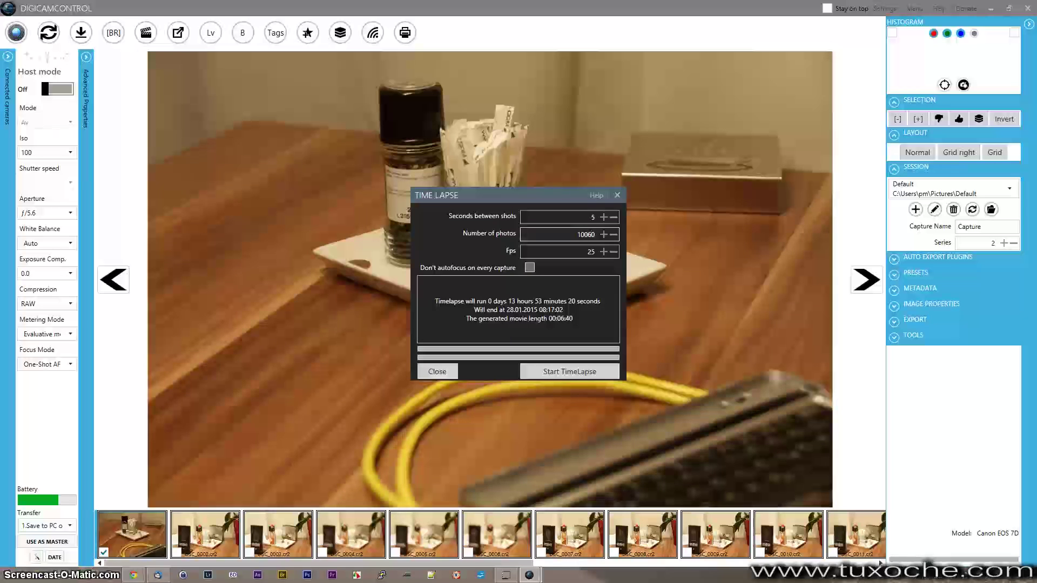
key("BackSpace")
key("BackSpace")
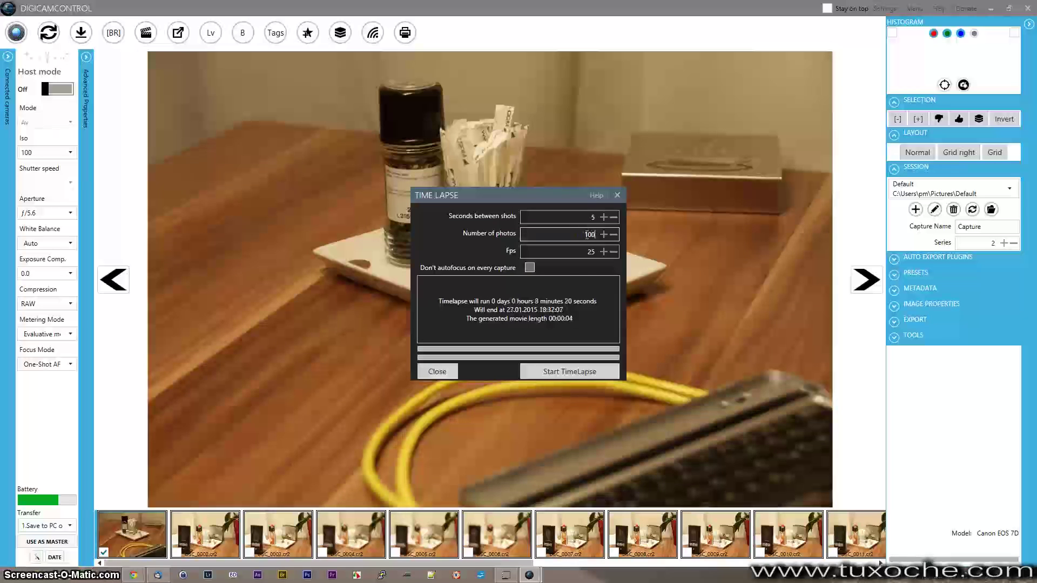
left_click(569, 302)
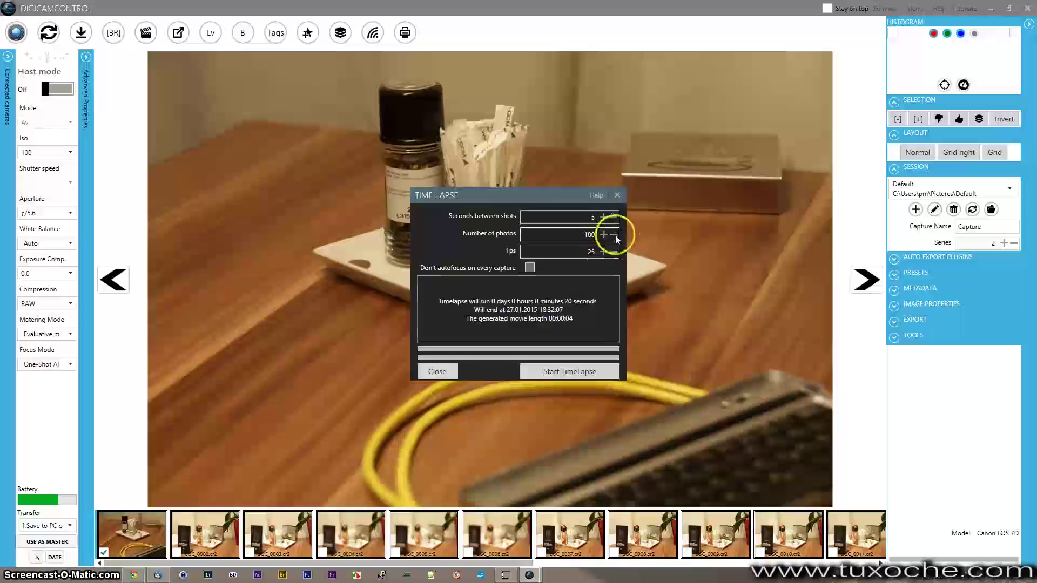
left_click(618, 195)
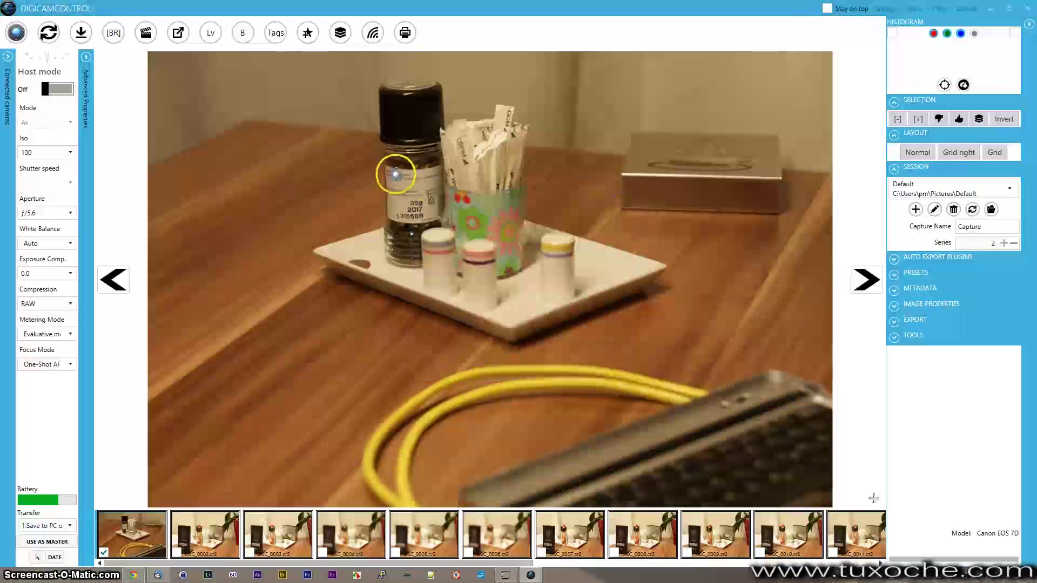
- Open the Live View window streaming the camera's image of pink flowers
left_click(383, 105)
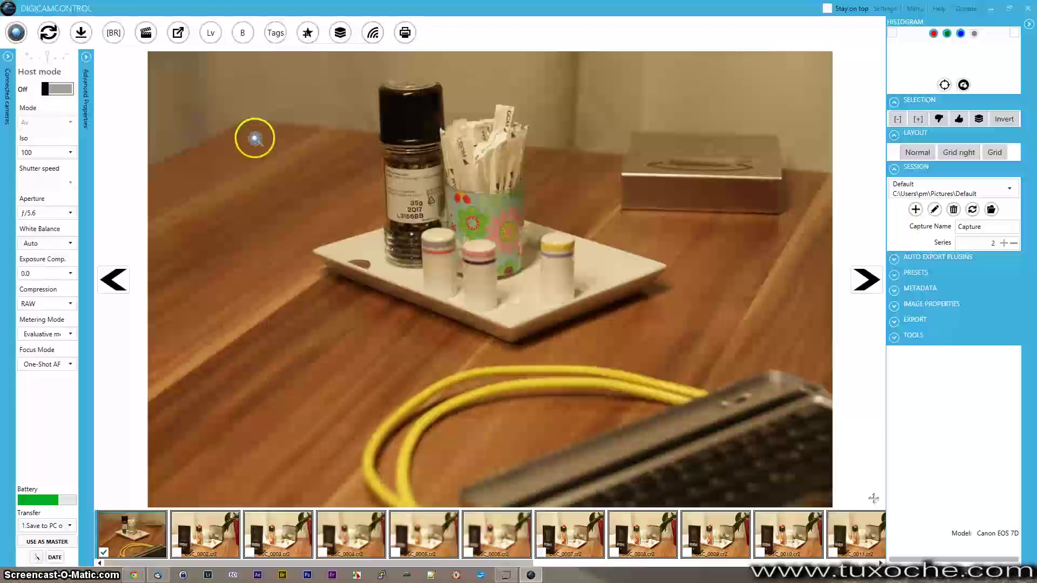
left_click(211, 33)
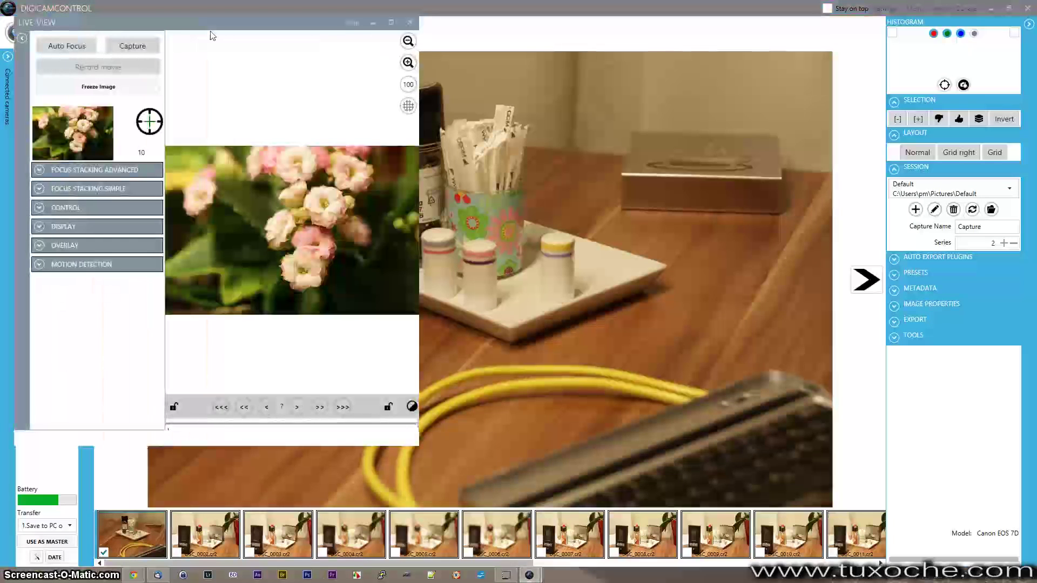
- Enlarge the live view, place the focus area on the upper flowers and autofocus there
left_click(391, 23)
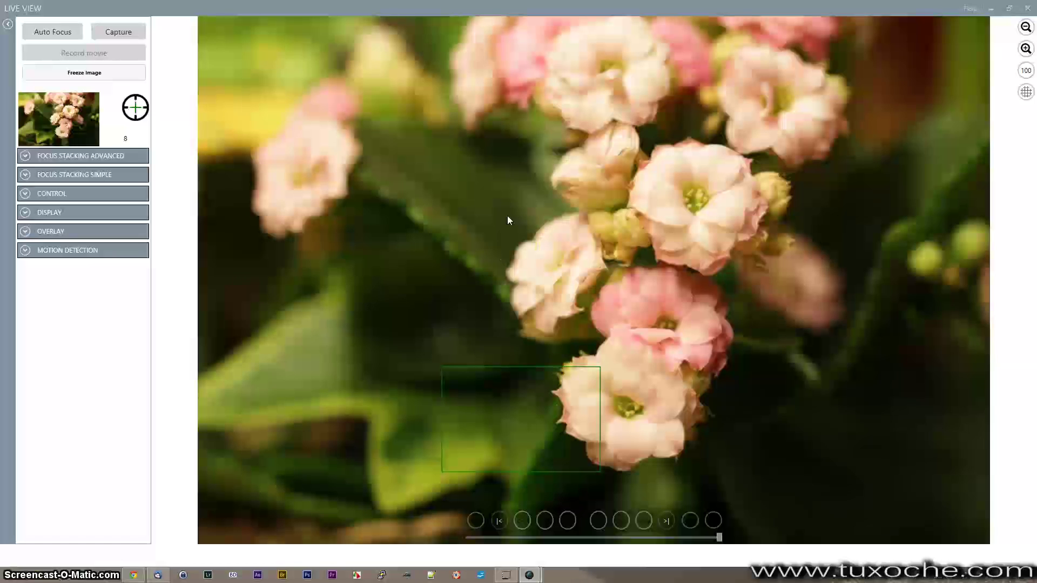
left_click(548, 410)
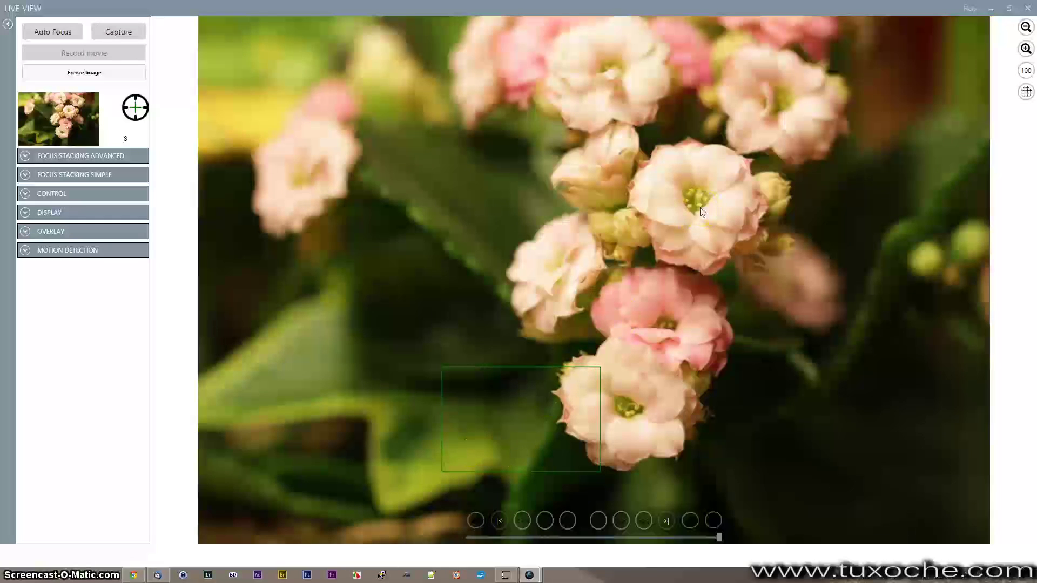
left_click(615, 77)
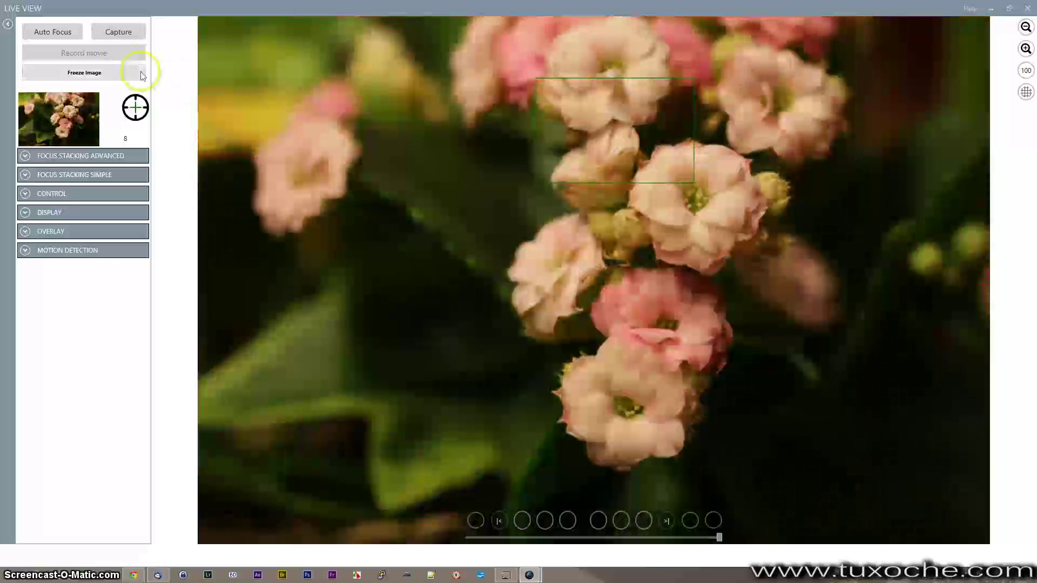
left_click(64, 34)
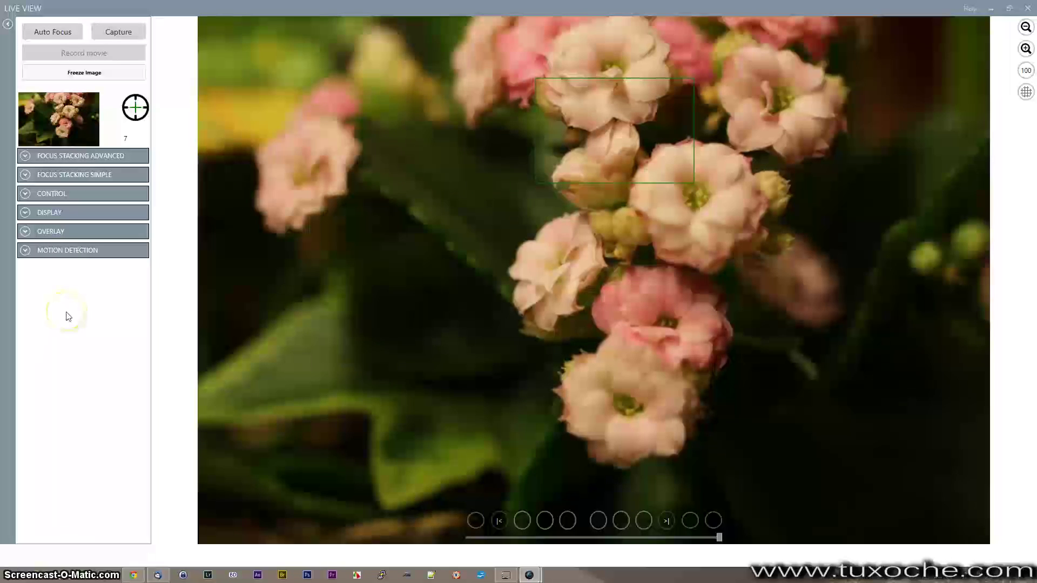
- Expand simple and advanced focus stacking and raise the advanced photo count to 10
left_click(25, 175)
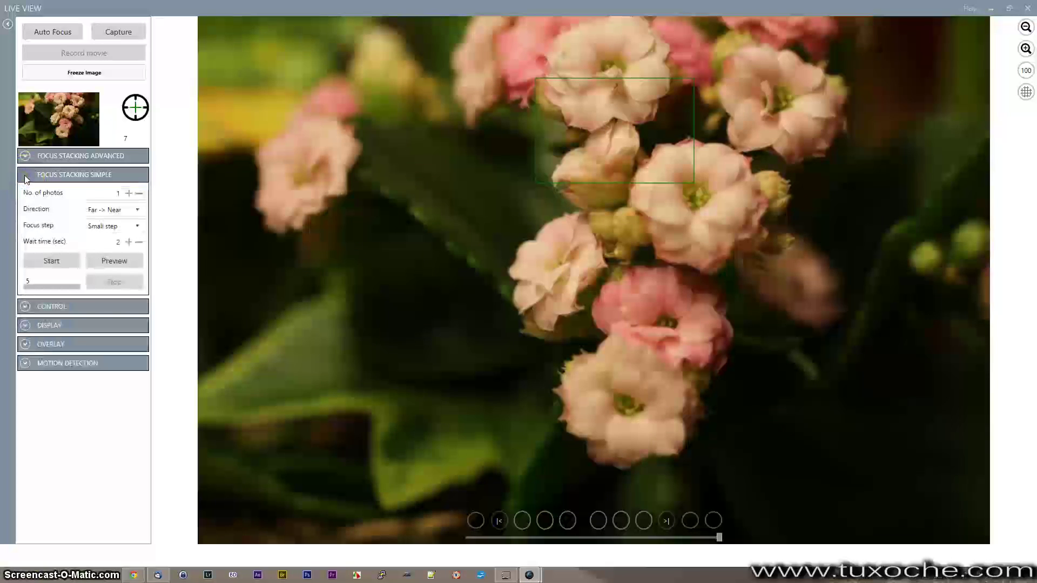
left_click(23, 156)
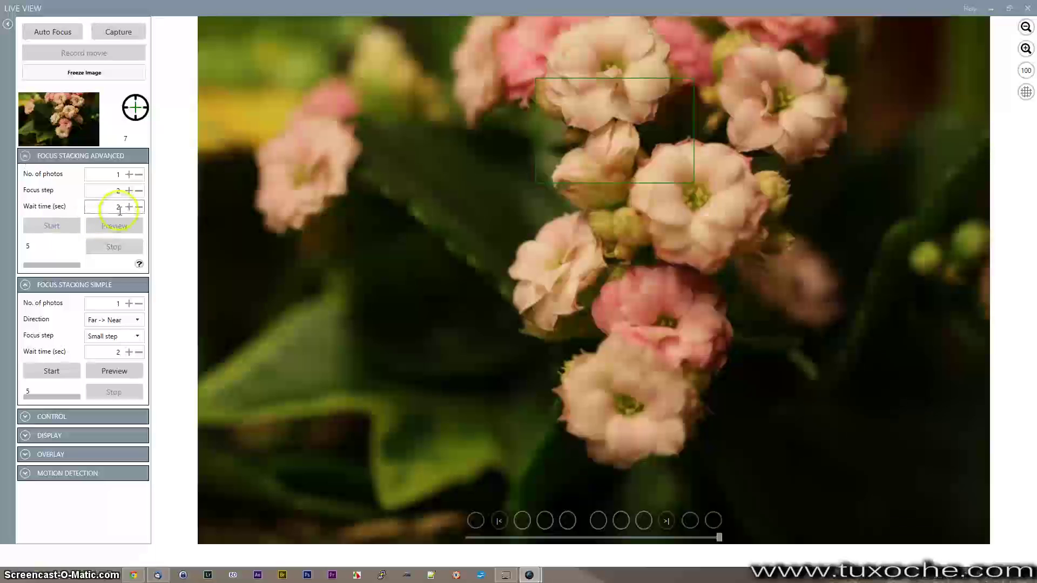
left_click(129, 175)
left_click(129, 175)
left_click(129, 174)
left_click(129, 175)
left_click(129, 175)
left_click(129, 174)
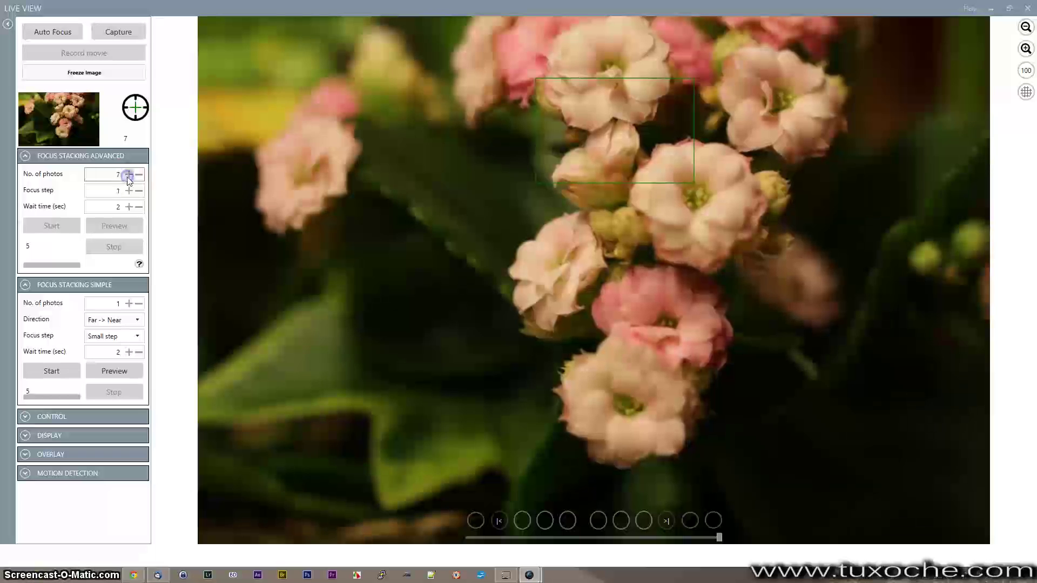
left_click(129, 174)
left_click(129, 174)
left_click(129, 174)
- Set the advanced focus step to 2 and collapse the advanced focus stacking section
left_click(129, 190)
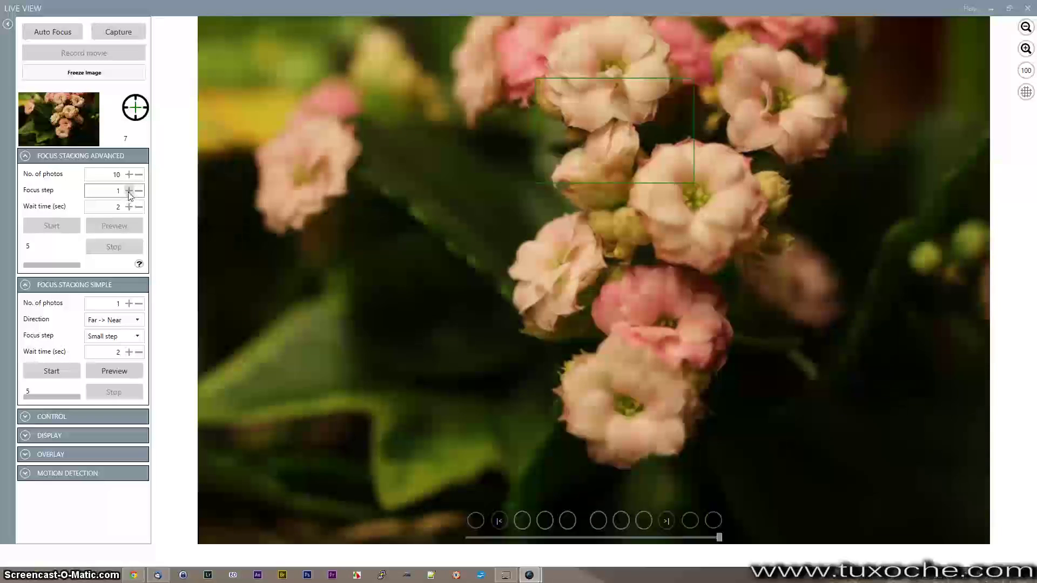
left_click(129, 191)
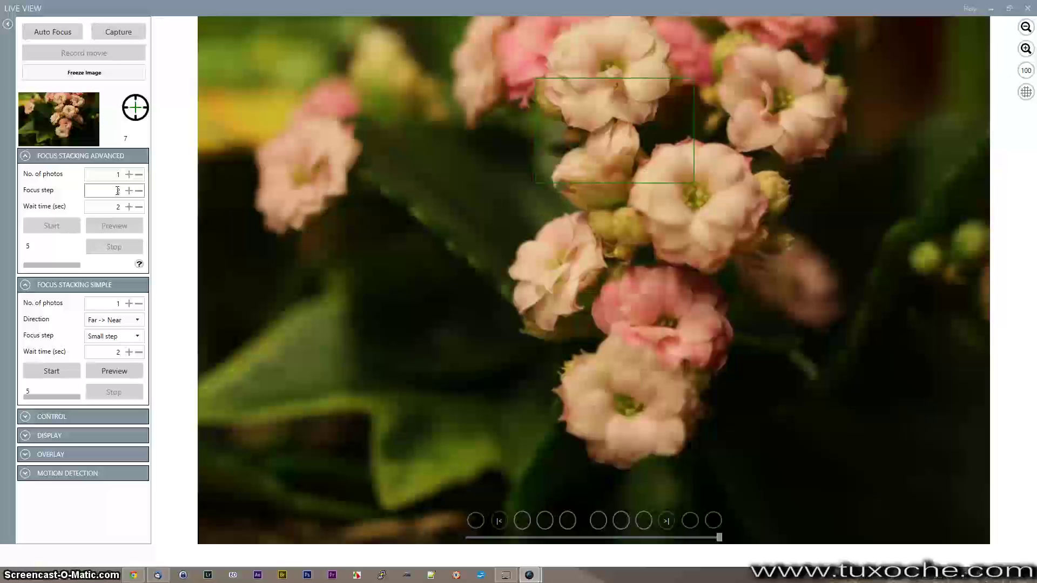
left_click(128, 190)
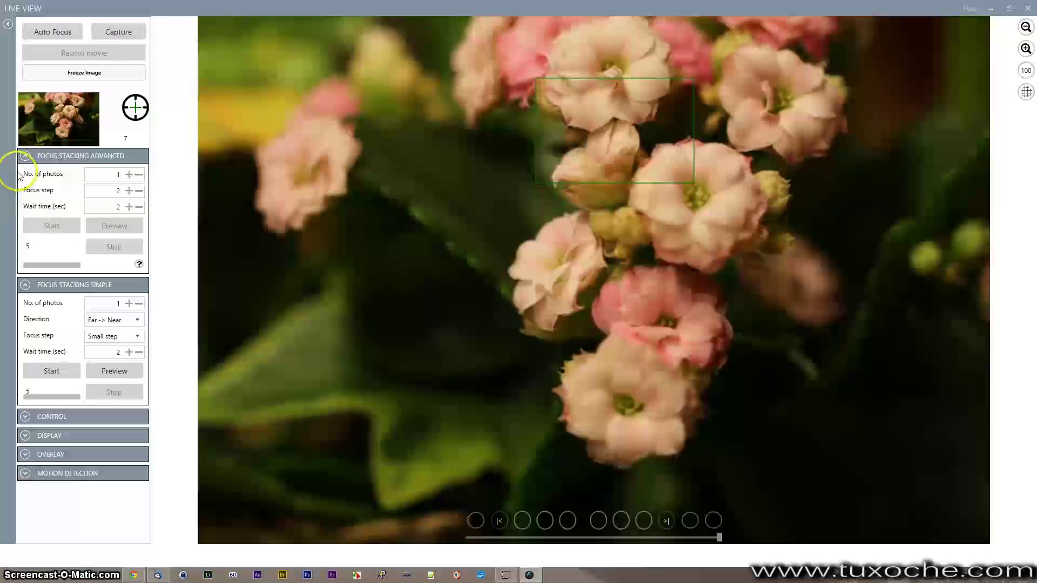
left_click(25, 157)
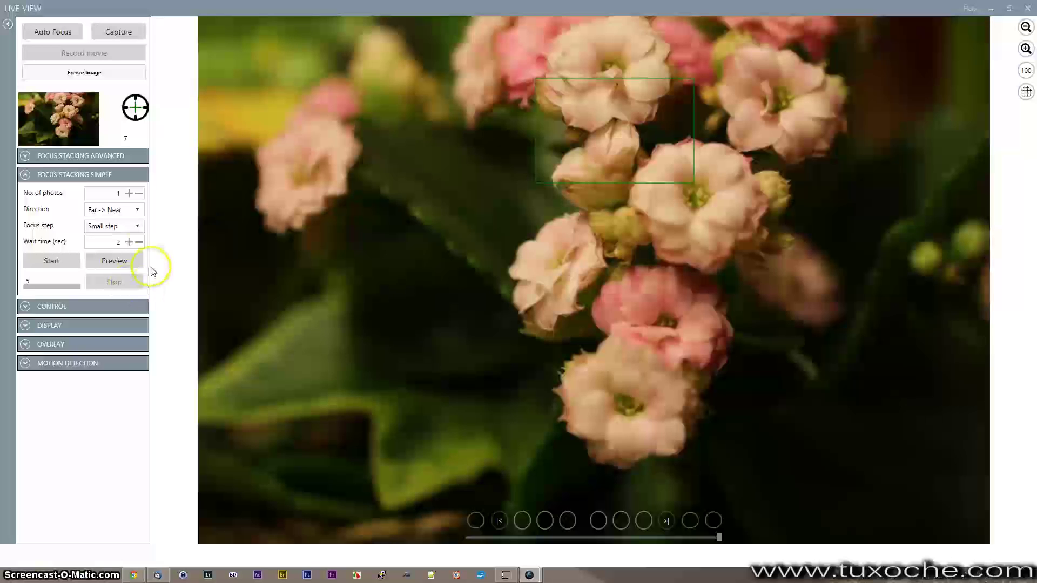
- Raise the simple stack's photo count to 10 and autofocus on the lower flower
left_click(129, 194)
left_click(129, 193)
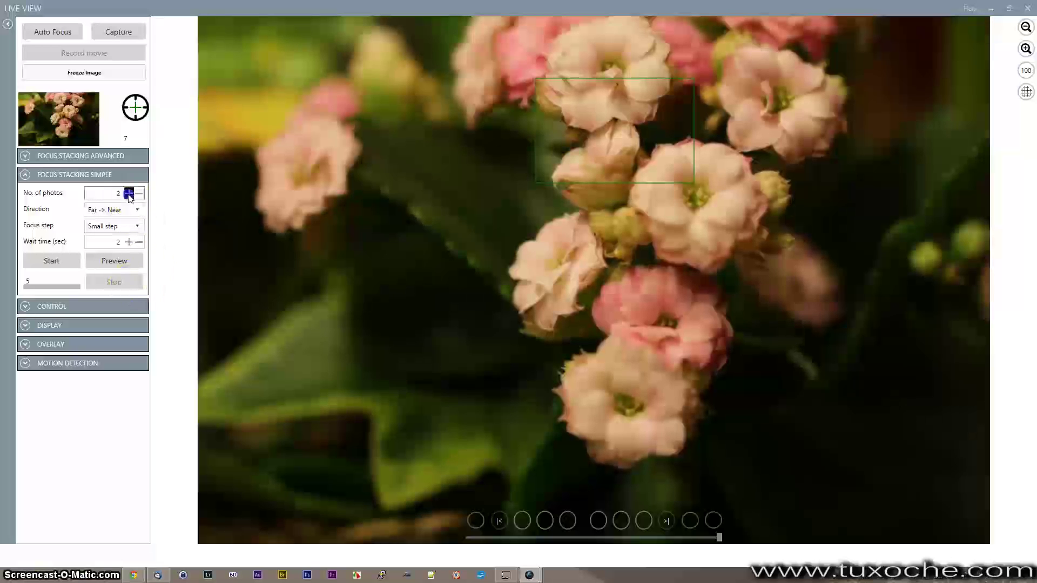
left_click(129, 194)
left_click(129, 193)
left_click(130, 193)
left_click(129, 193)
left_click(129, 194)
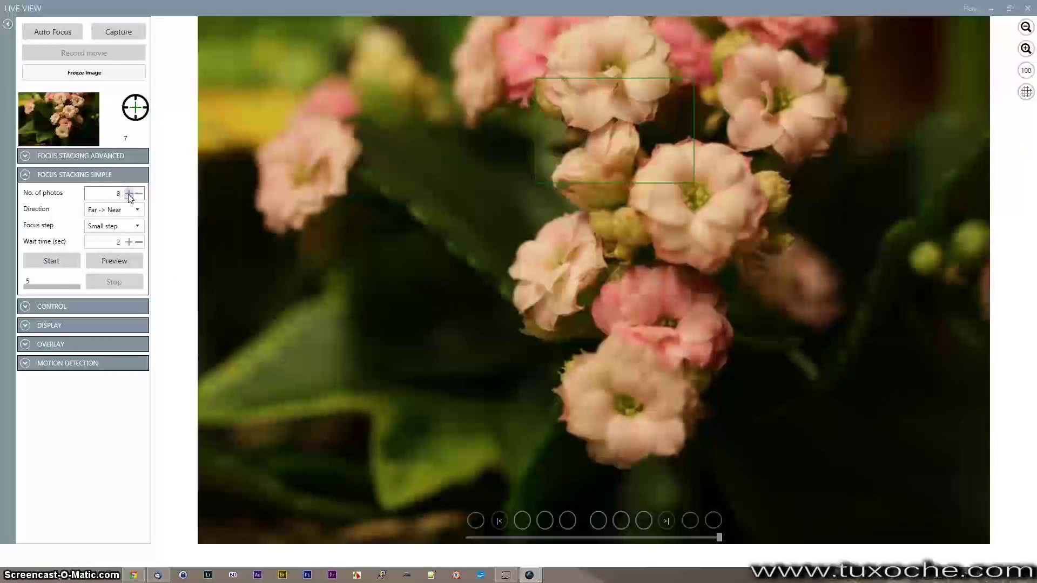
left_click(129, 193)
left_click(129, 193)
left_click(598, 417)
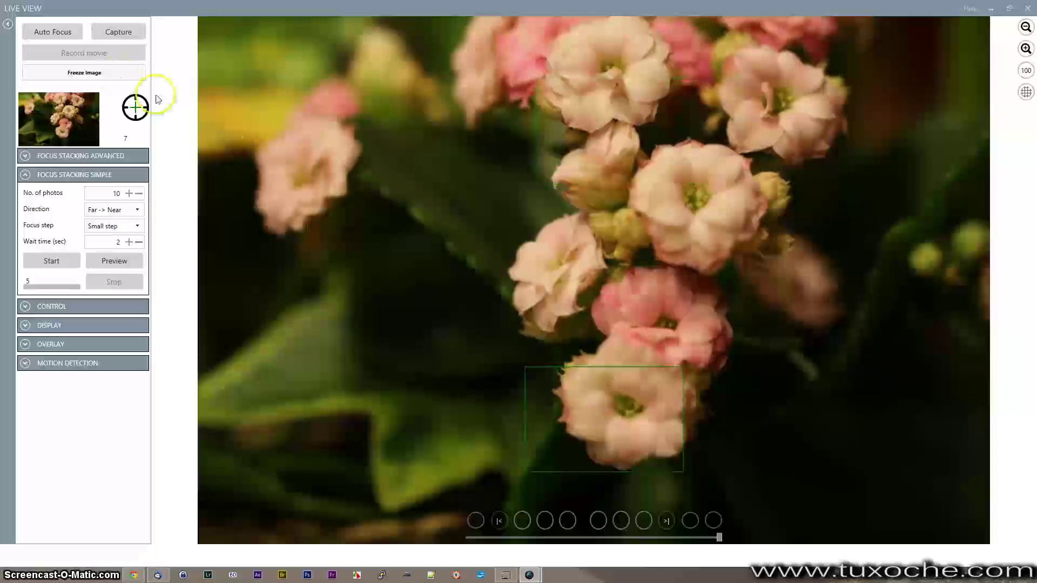
left_click(61, 34)
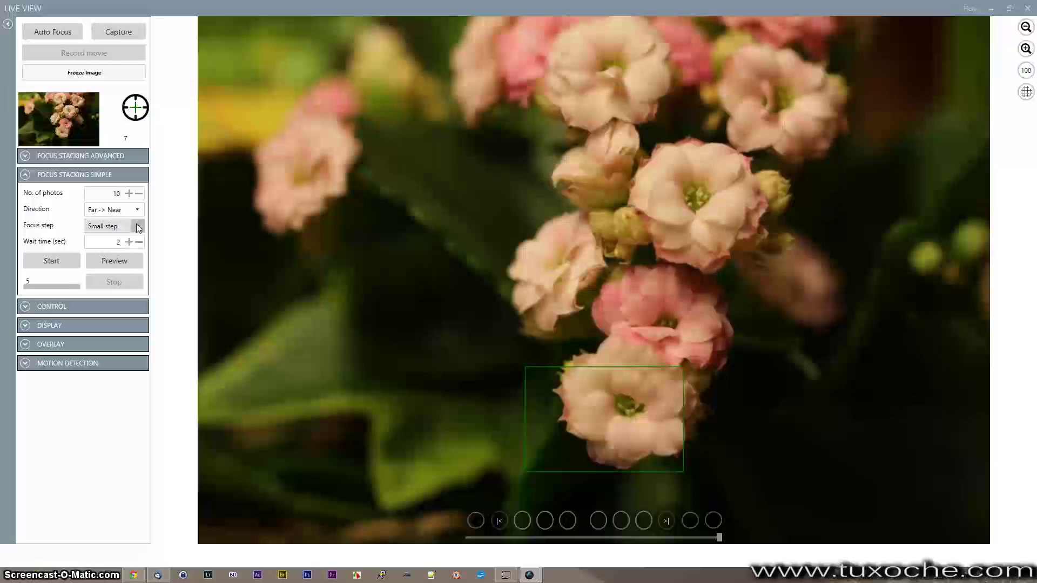
- Keep the Small focus step and set the stacking direction to Near -> Far
left_click(138, 227)
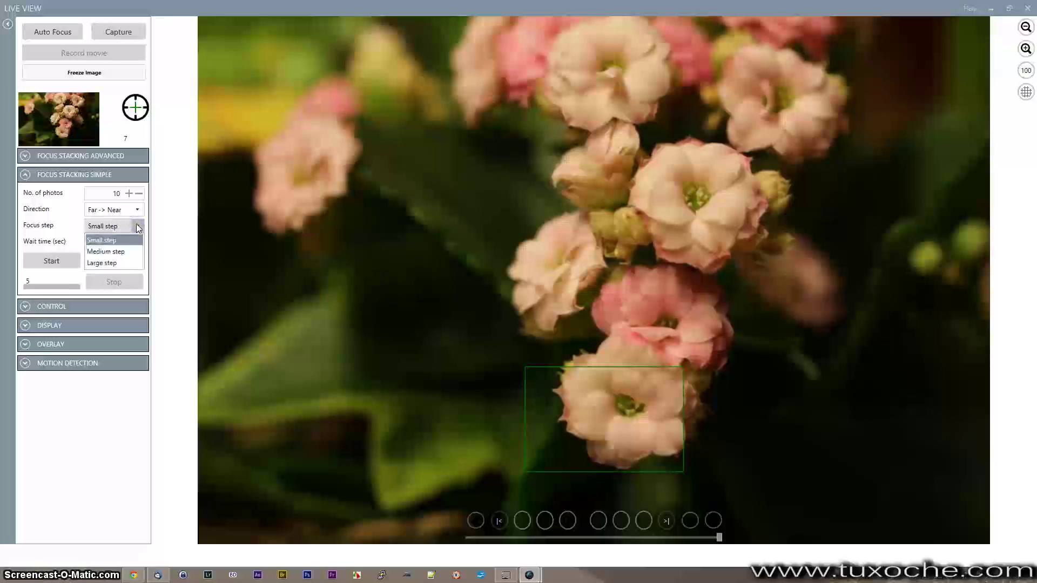
left_click(138, 227)
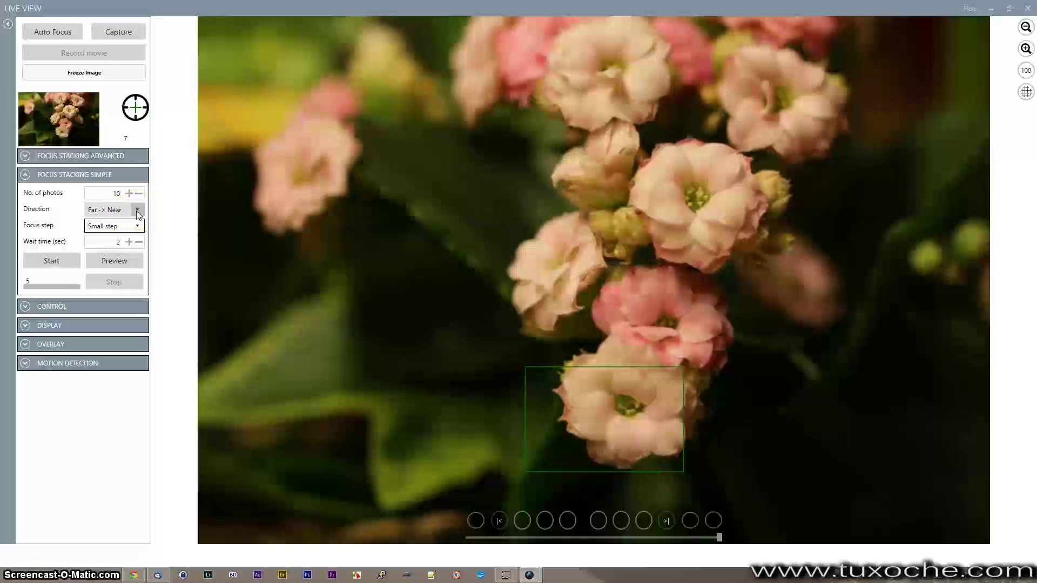
left_click(137, 211)
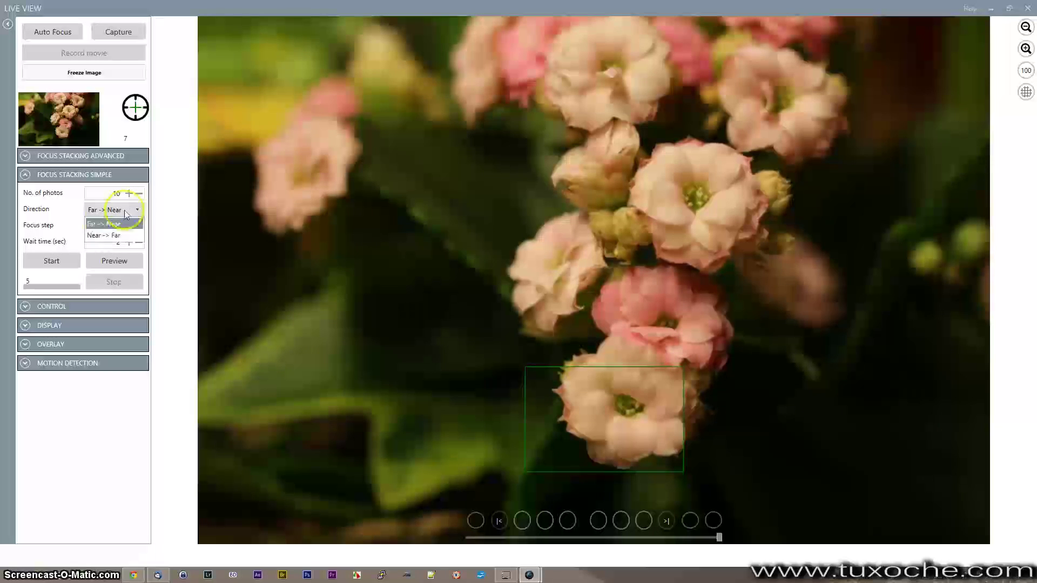
left_click(104, 235)
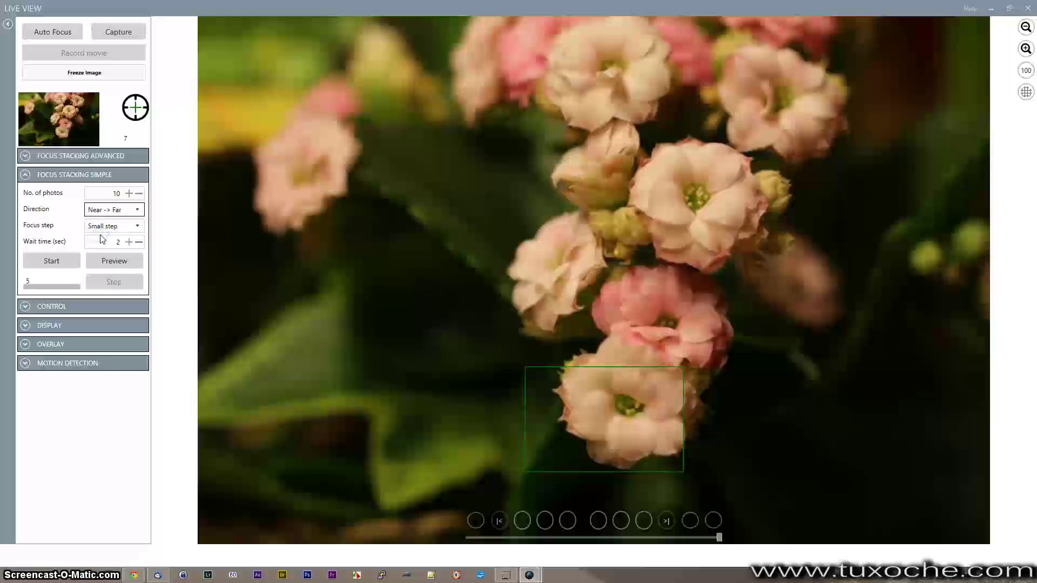
key("Tab")
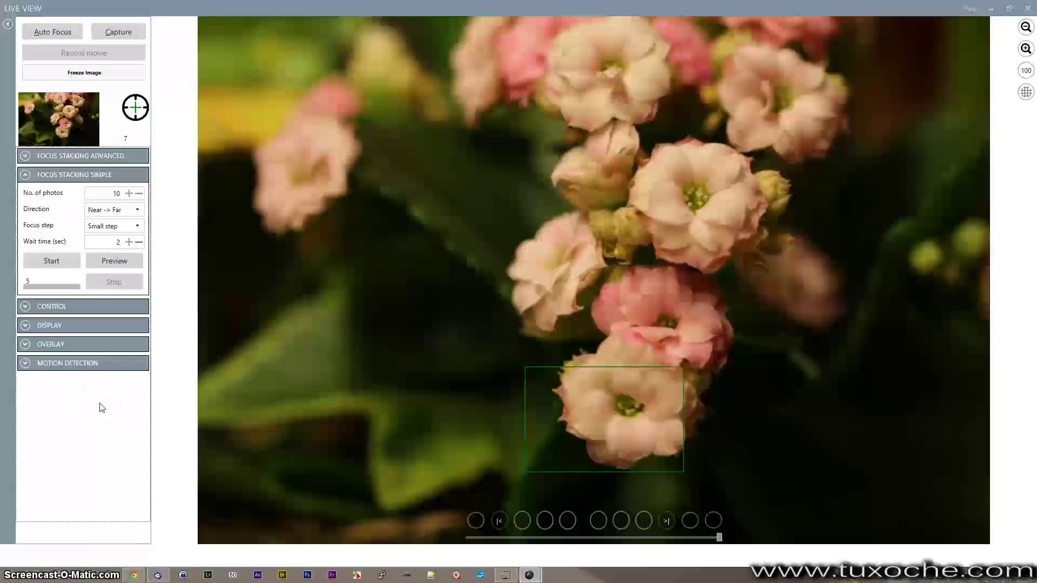
left_click(70, 368)
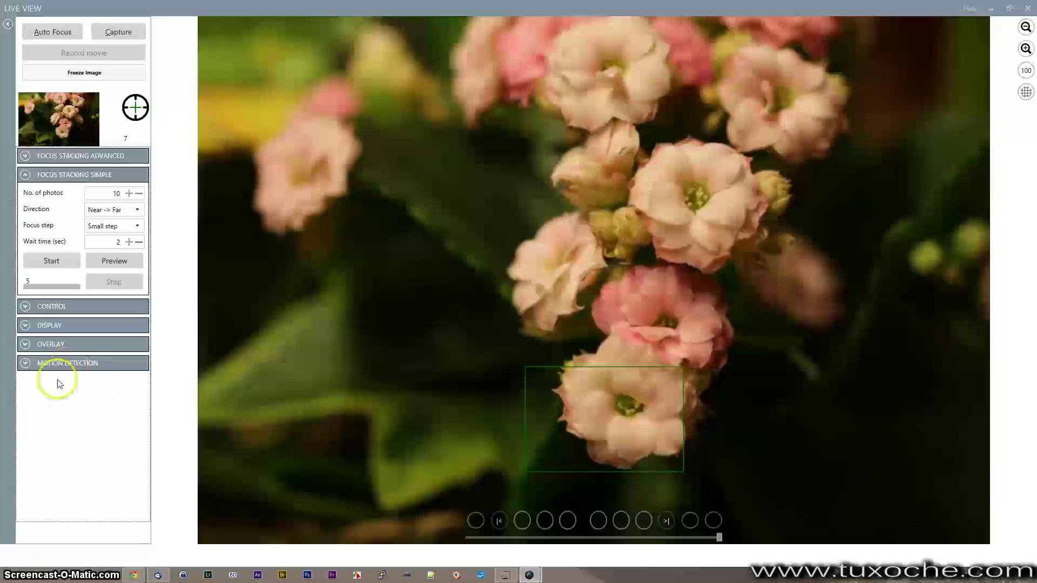
- Set the camera aperture to f/8.0 in the Control section, then collapse that section
left_click(27, 307)
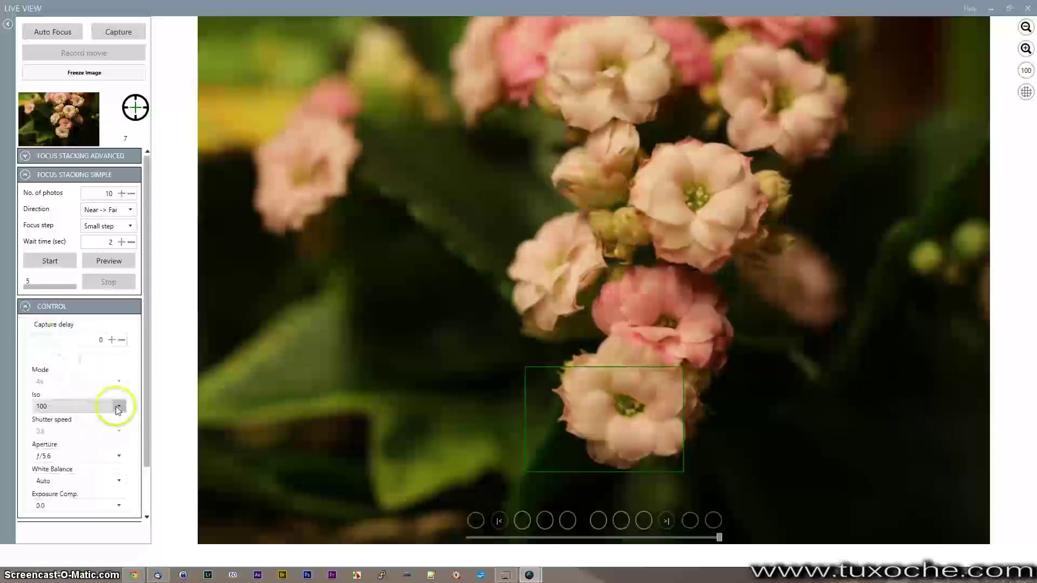
left_click_drag(145, 422, 144, 445)
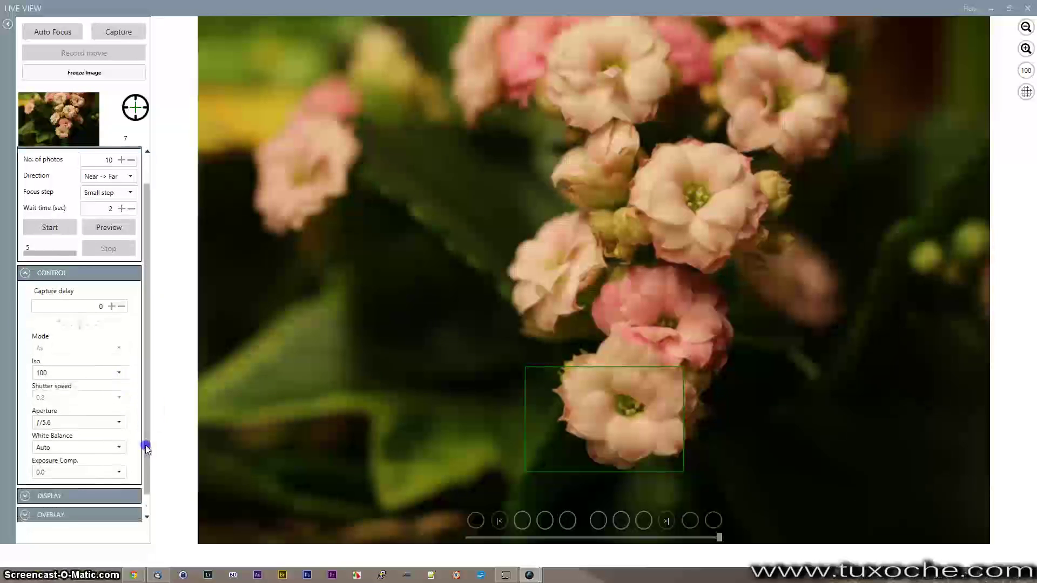
left_click(119, 425)
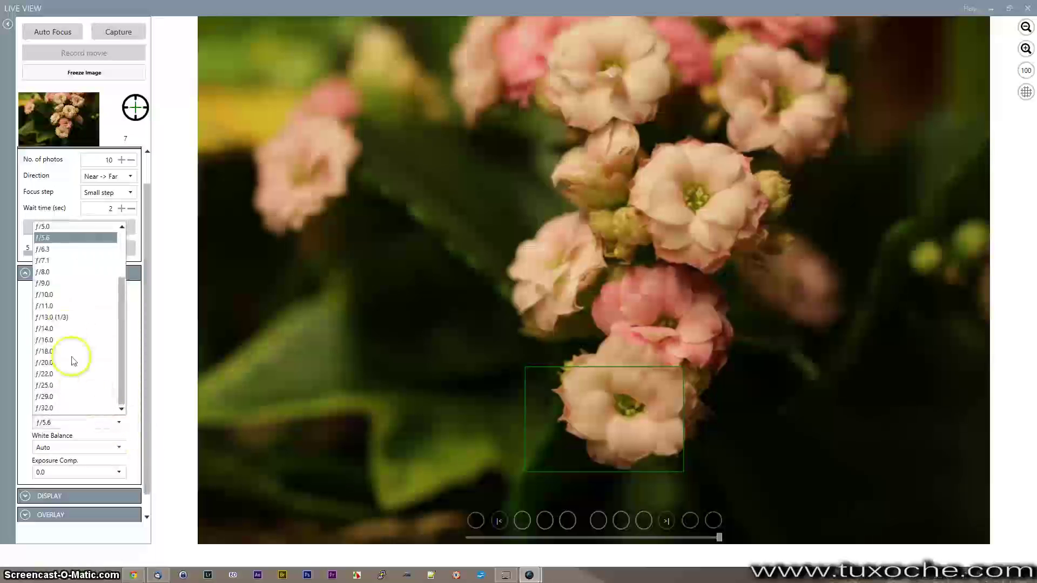
left_click(46, 272)
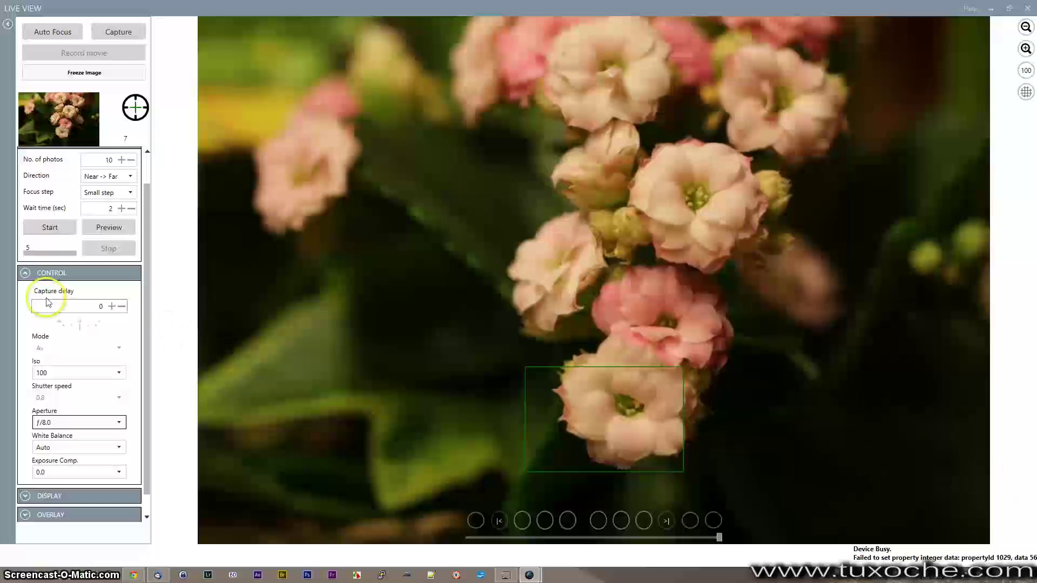
left_click(31, 275)
left_click(42, 417)
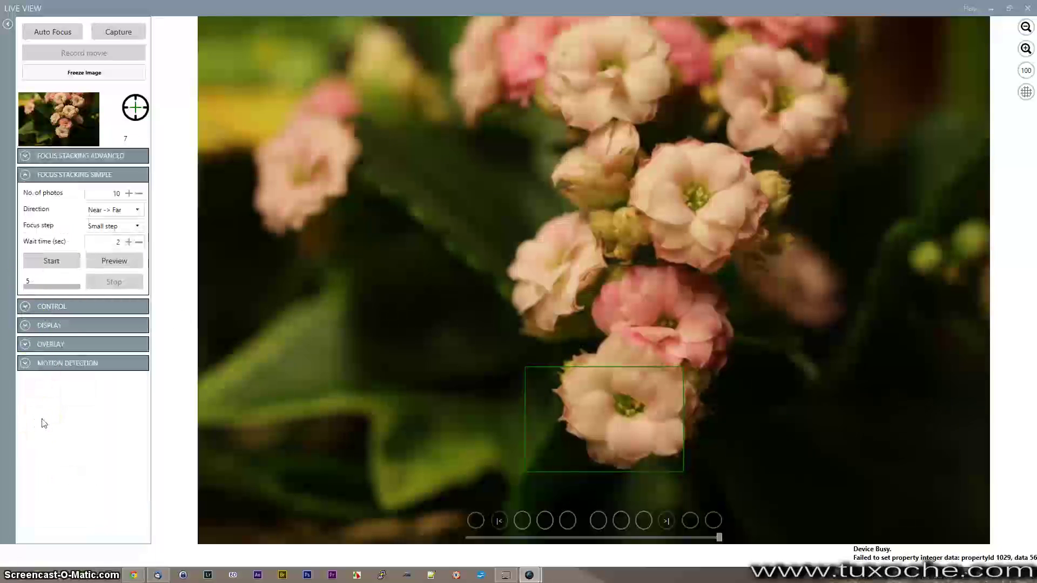
- Enable Capture when motion detected under Motion Detection, then close Live View, which freezes
left_click(23, 368)
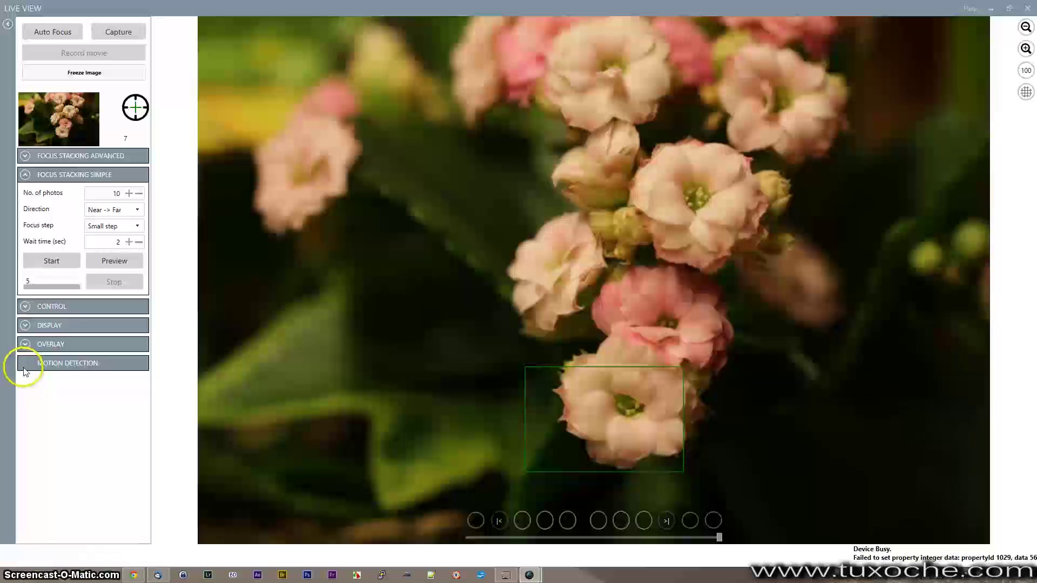
left_click(30, 420)
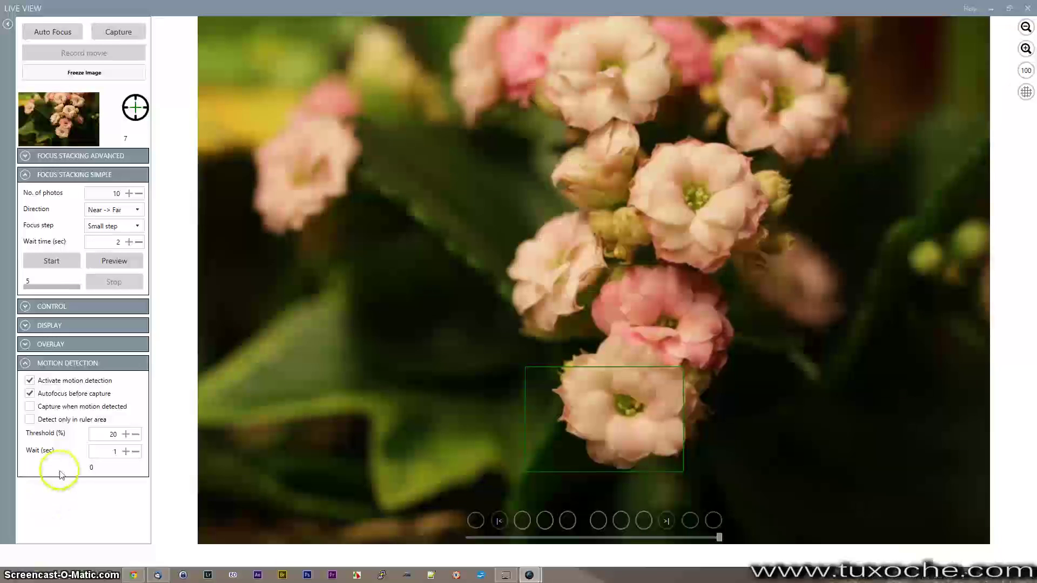
left_click(30, 407)
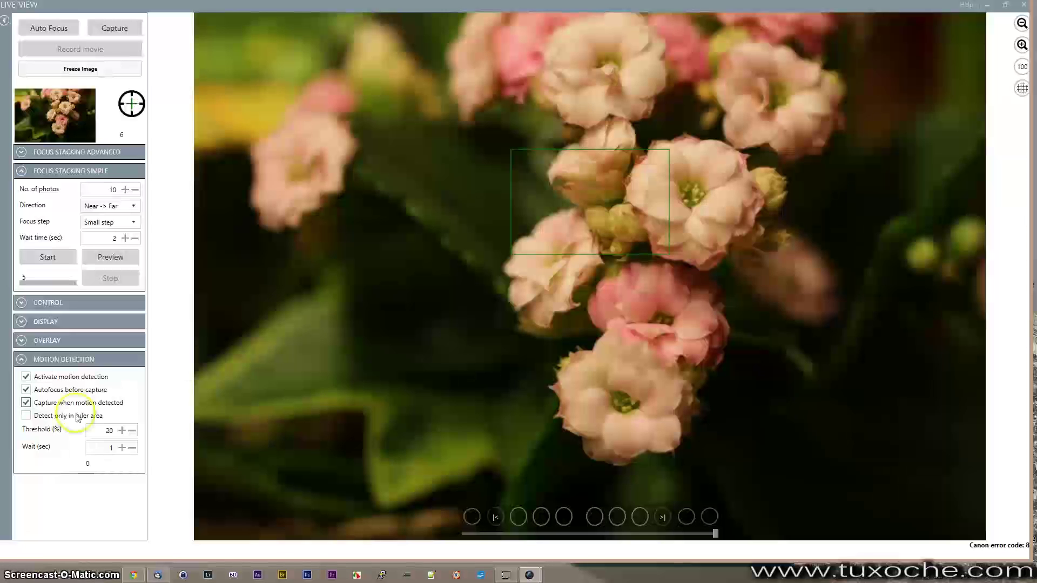
left_click(1024, 6)
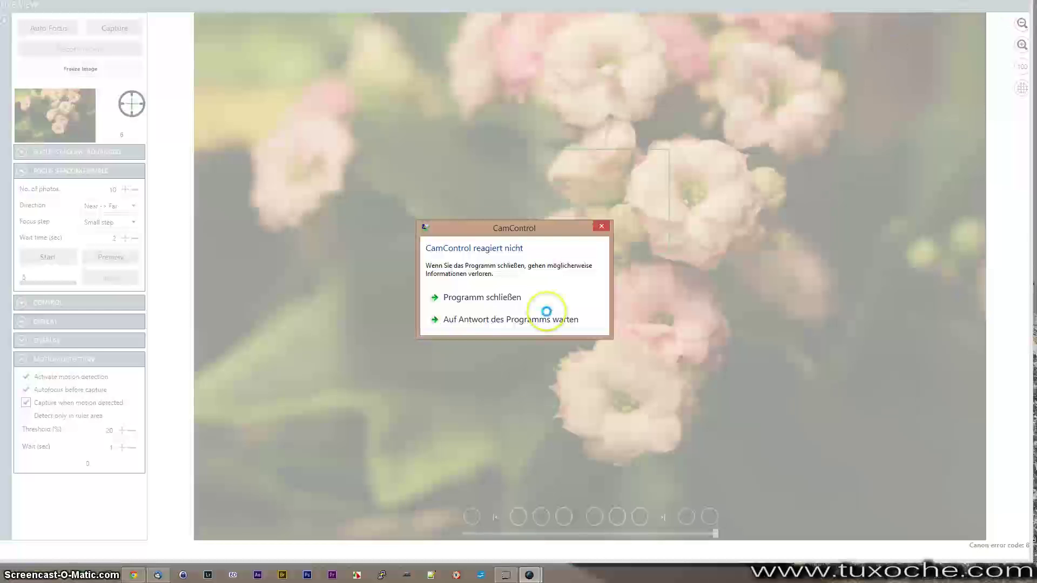
- Force-close the frozen CamControl and relaunch digiCamControl from its desktop shortcut
left_click(490, 298)
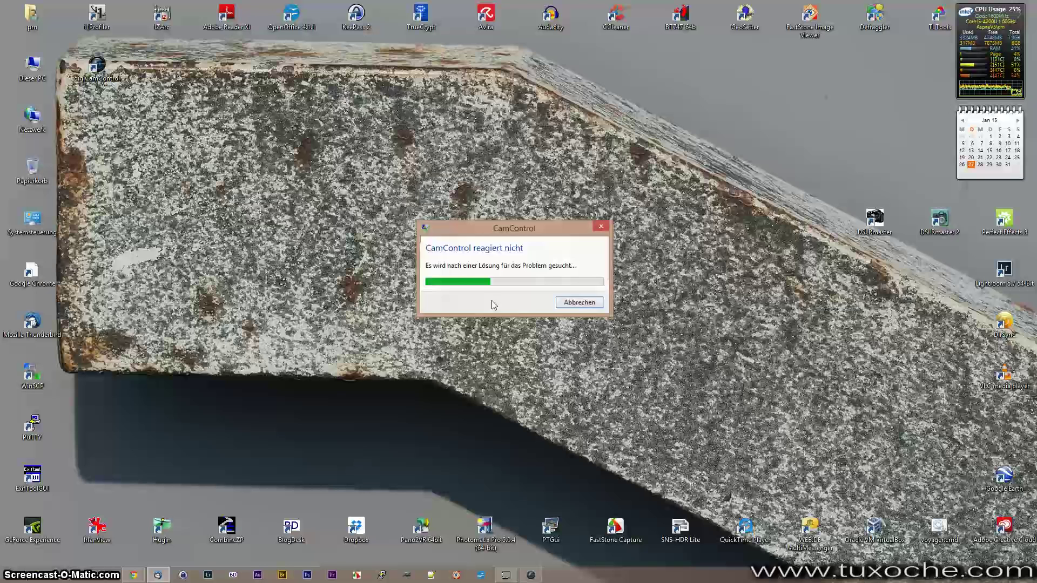
left_click(368, 244)
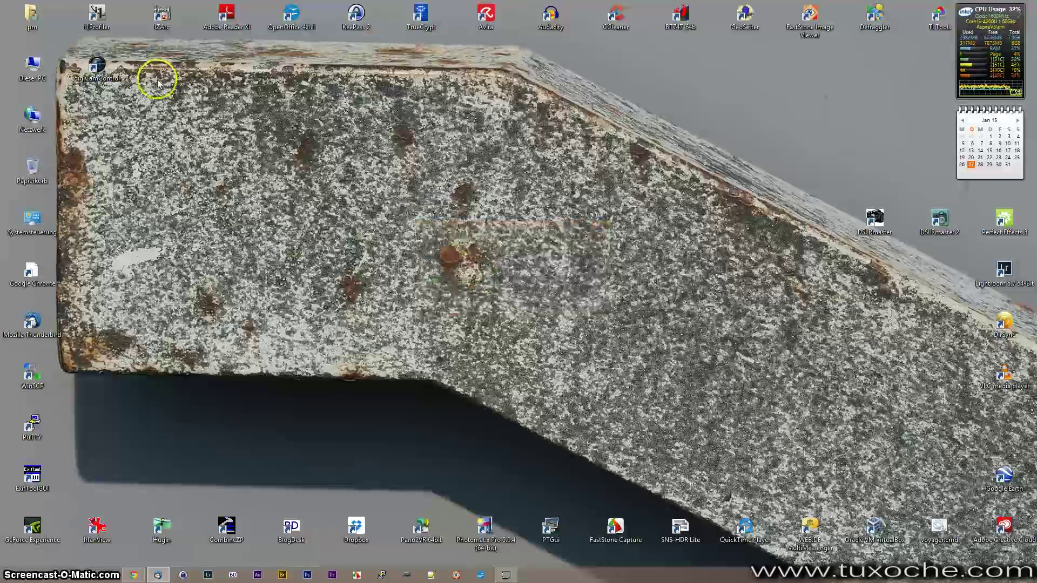
double_click(98, 67)
left_click(532, 328)
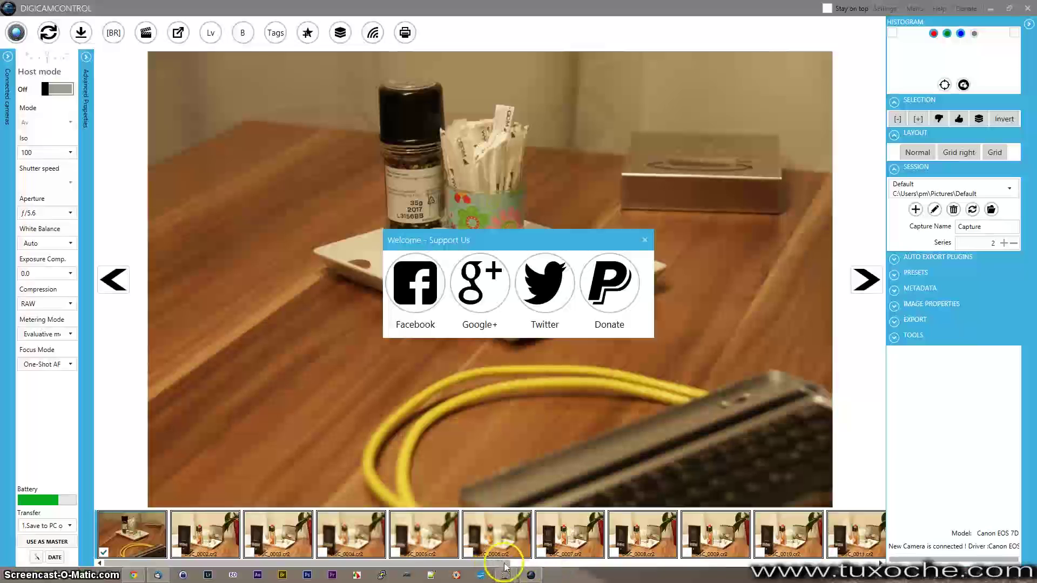
- Dismiss the Welcome - Support Us dialog and show the last flower photo, DSC0018, in the preview
left_click(645, 240)
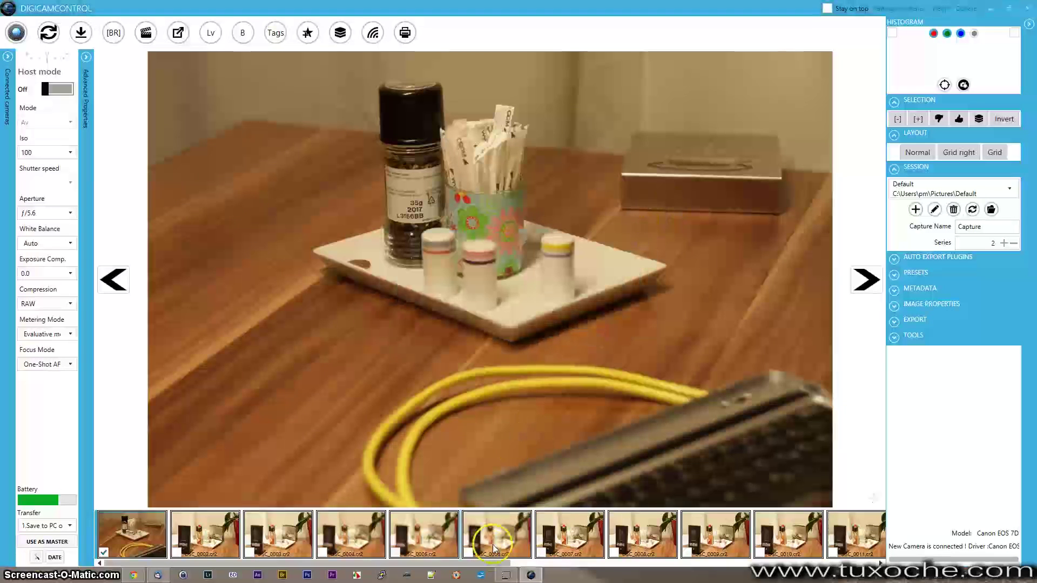
left_click_drag(493, 565, 875, 550)
left_click(780, 535)
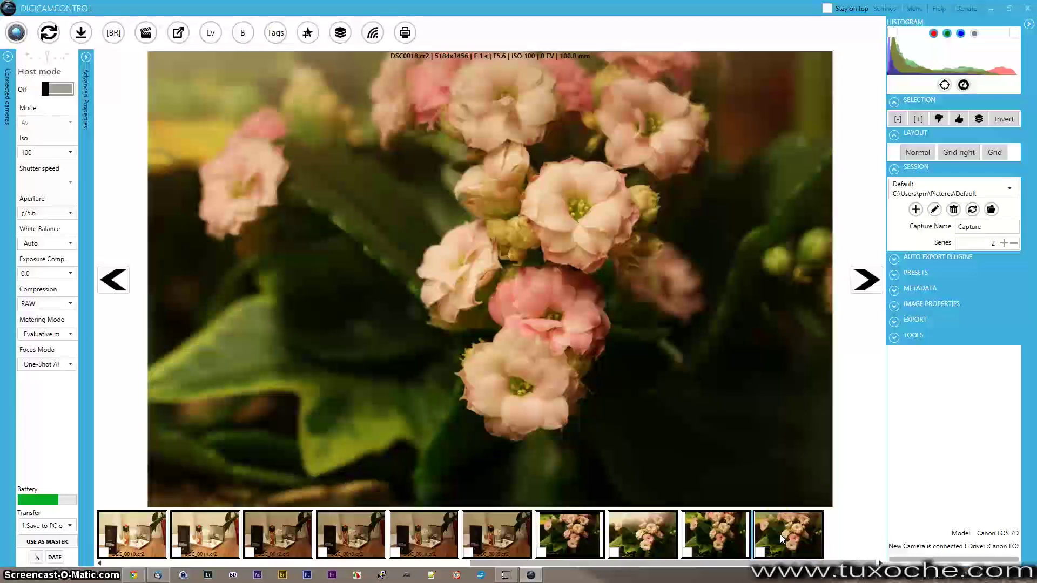
- Reopen the Live View window, streaming the pink flowers over the DSC0018 photo
left_click(741, 441)
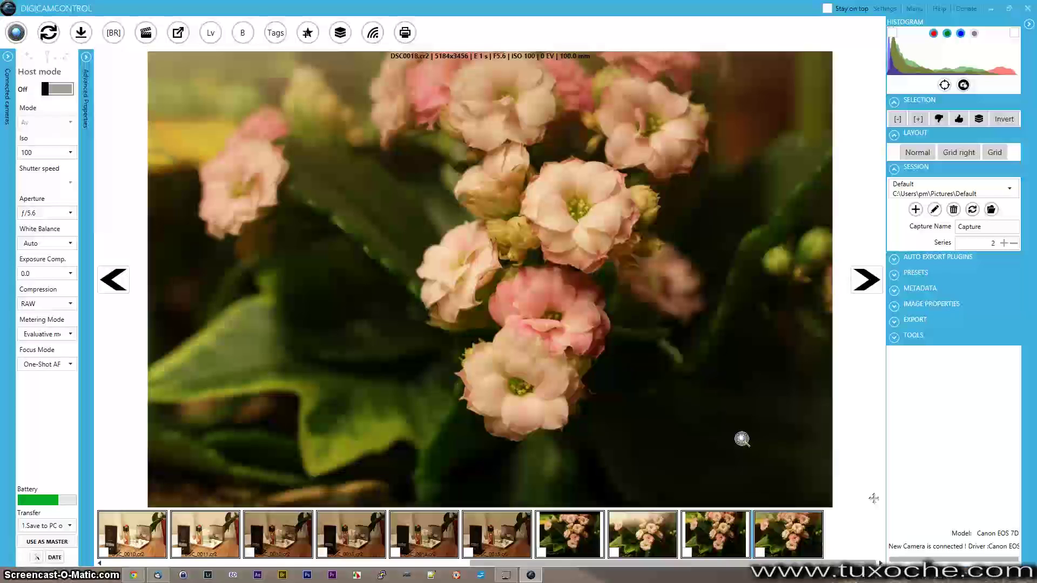
left_click_drag(743, 437, 539, 268)
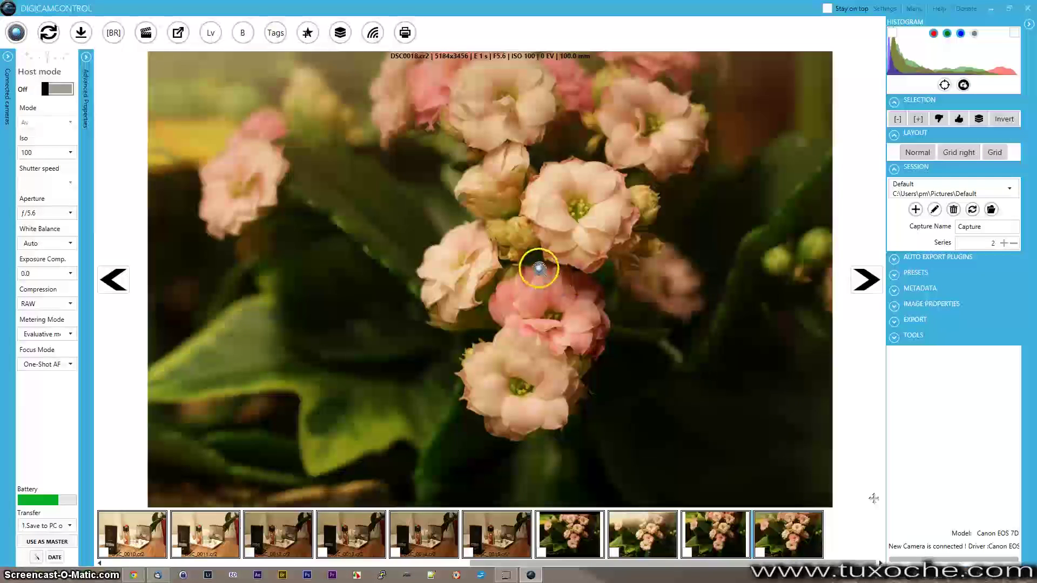
left_click(204, 39)
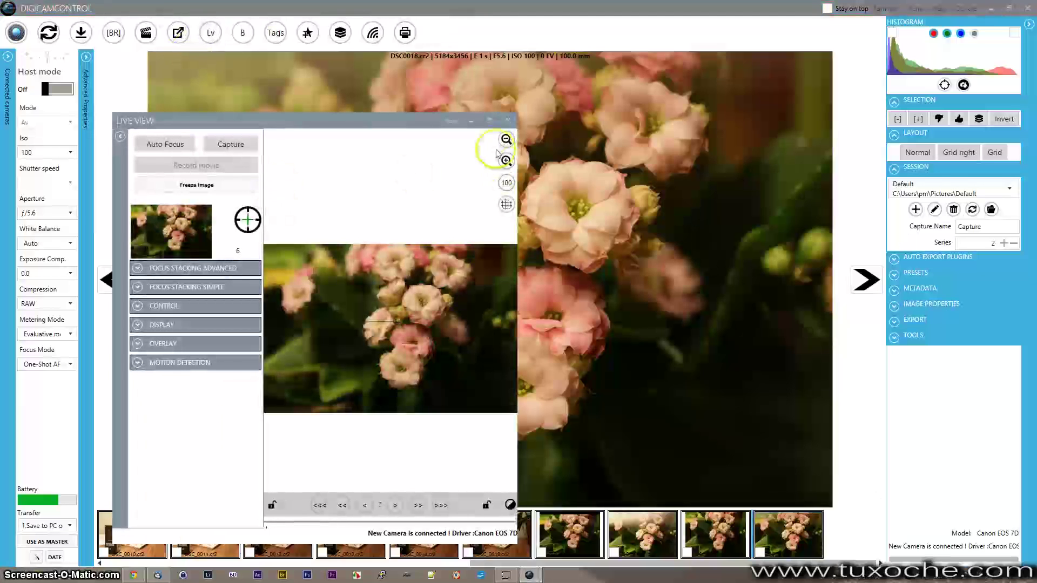
left_click(490, 120)
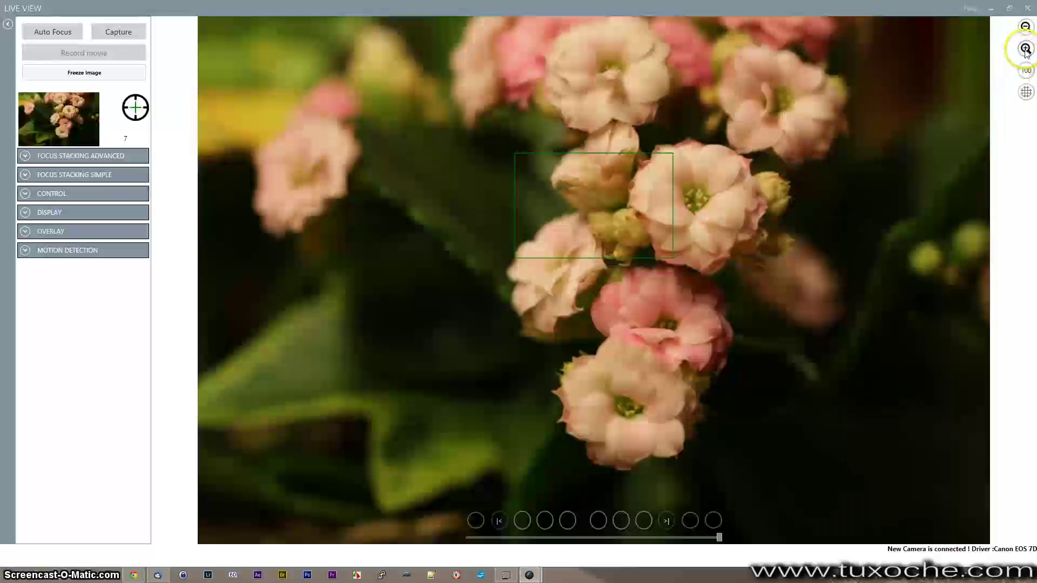
left_click(1025, 49)
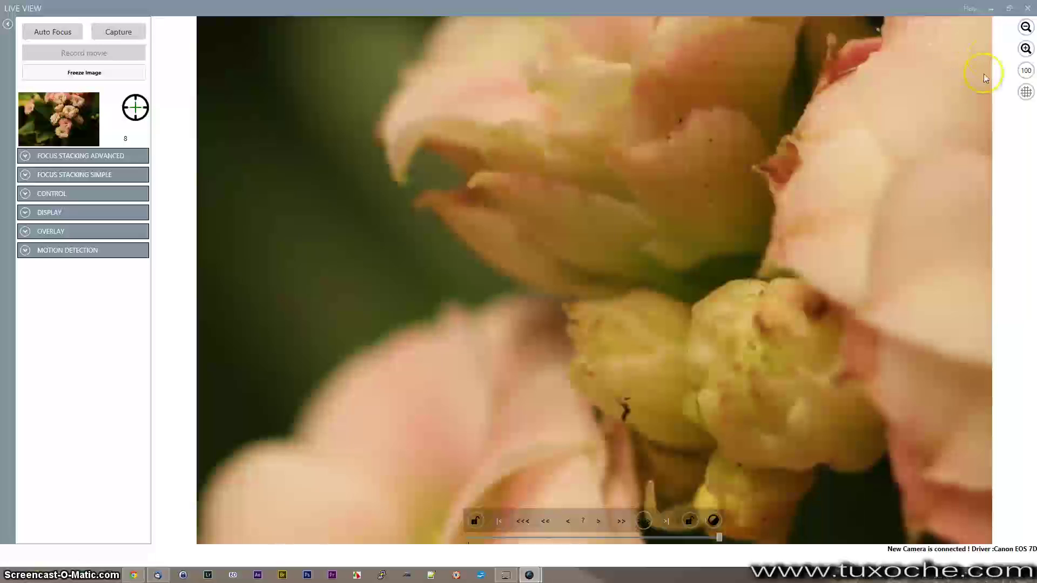
left_click(1028, 10)
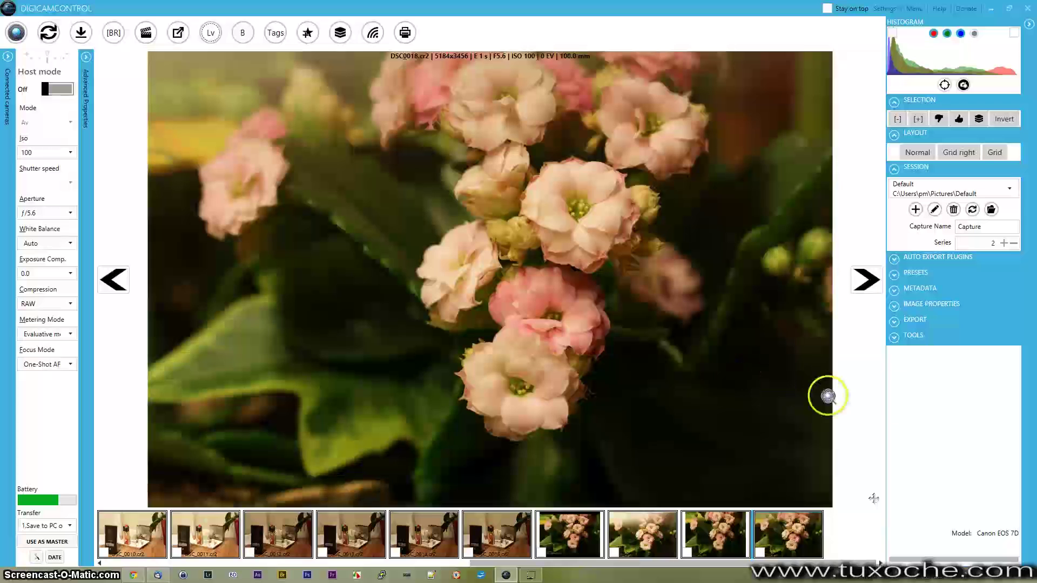
- From TOOLS, review Create Movie settings (15 fps, HD 1080, frames 0–19) and close without starting
left_click(895, 338)
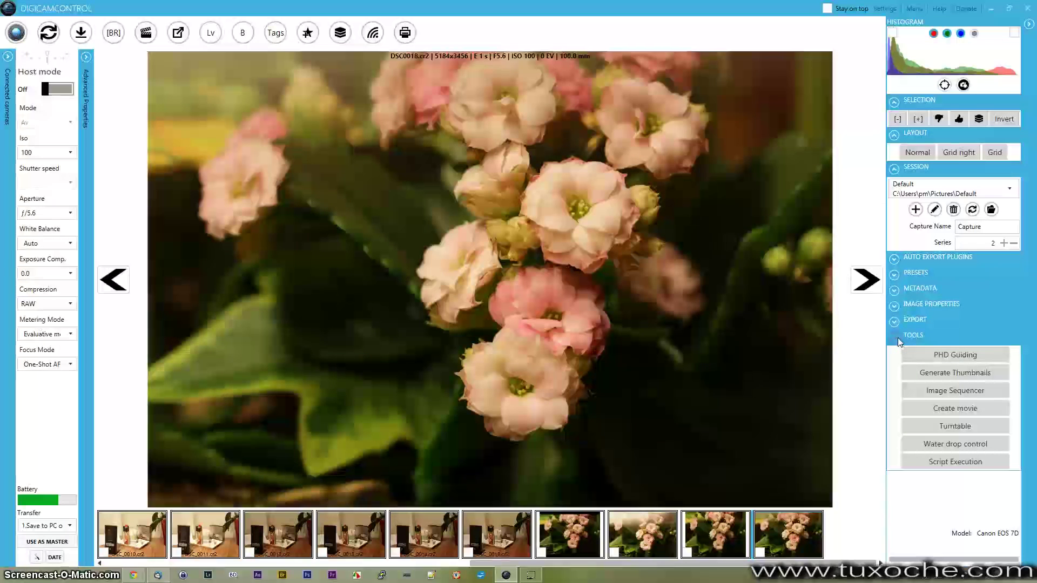
left_click(921, 413)
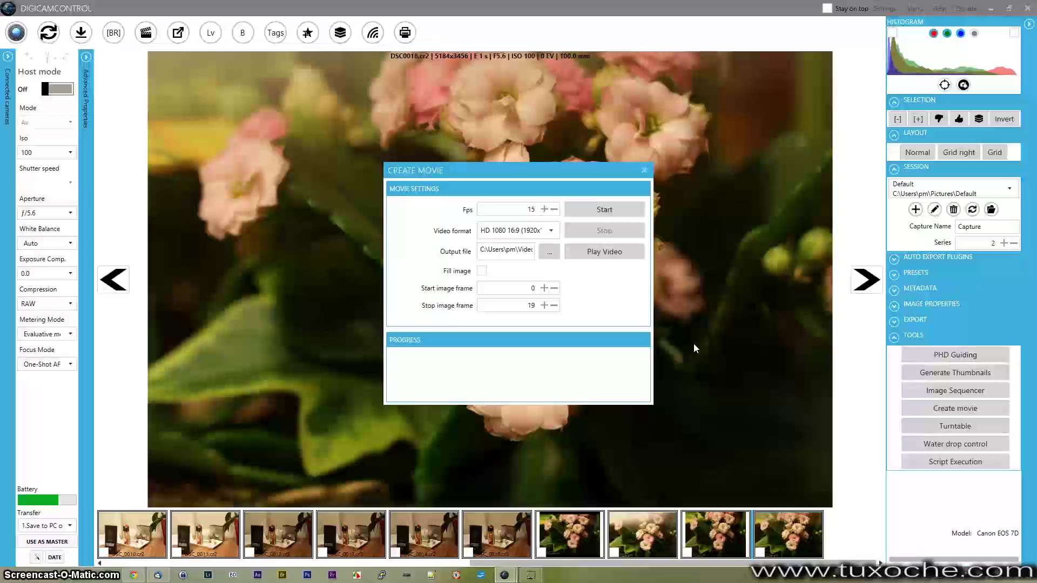
left_click(637, 325)
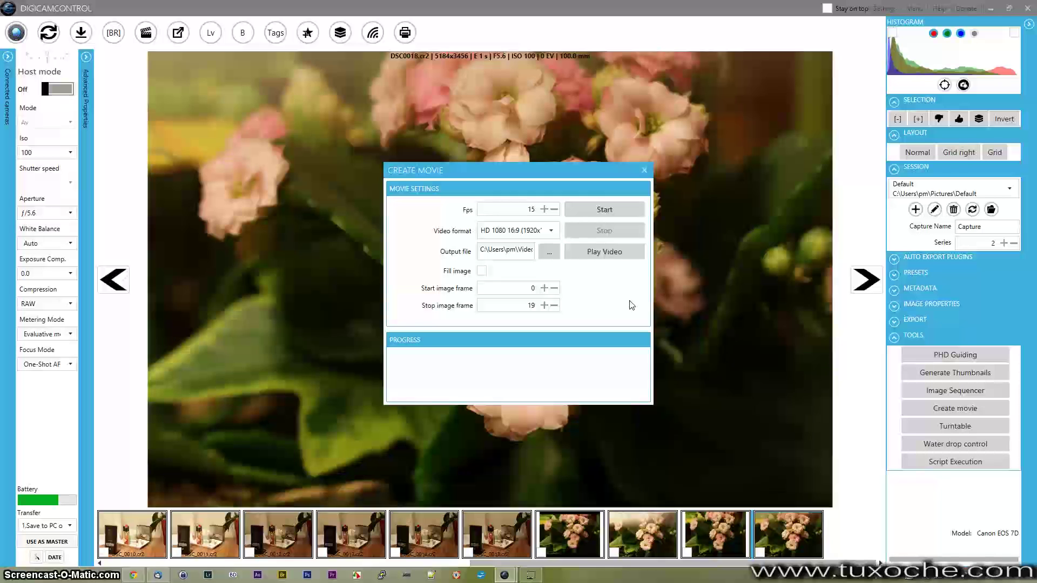
left_click(643, 170)
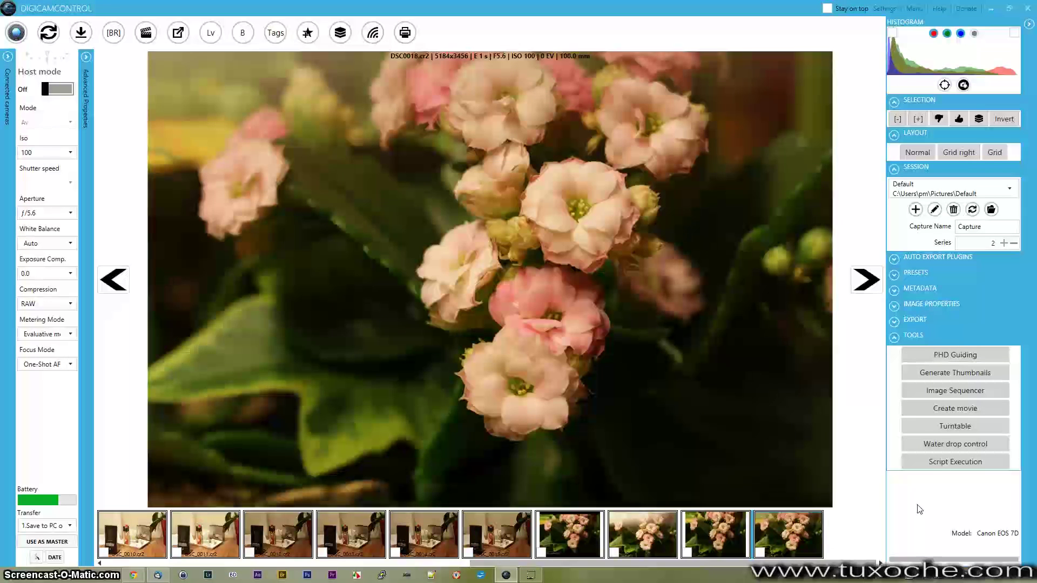
left_click(908, 497)
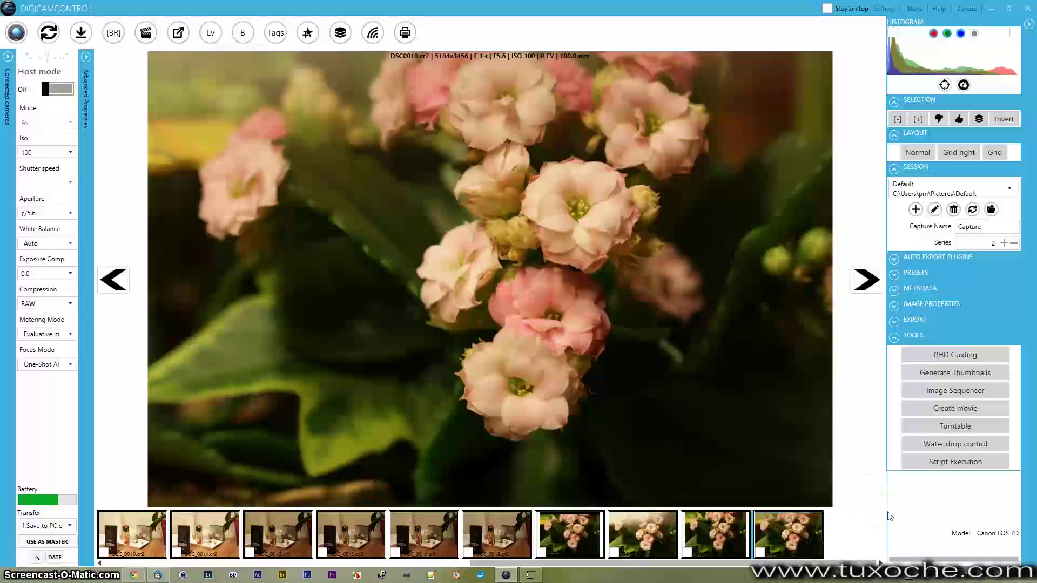
left_click_drag(873, 497, 861, 463)
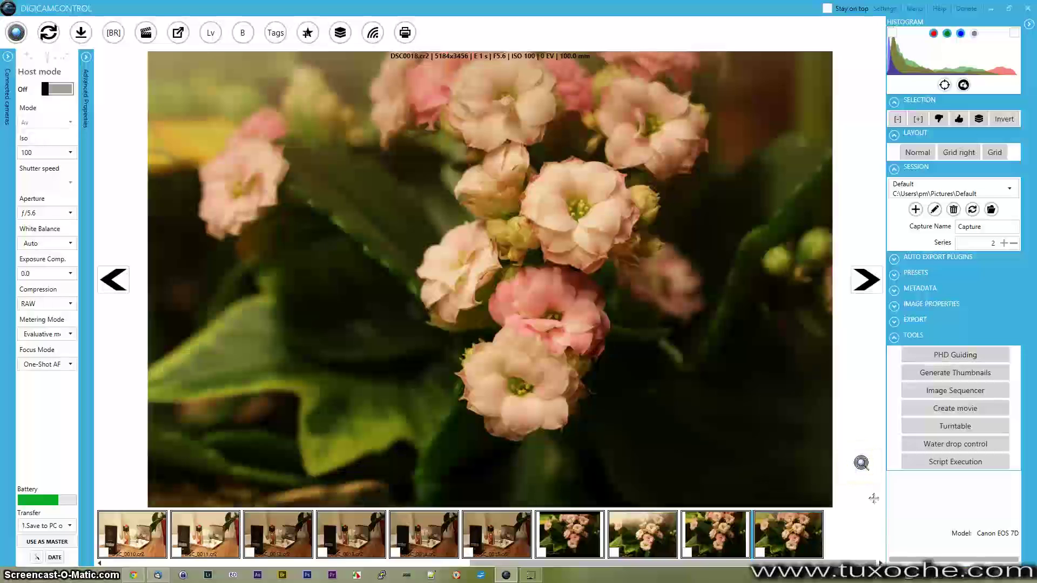
key("alt")
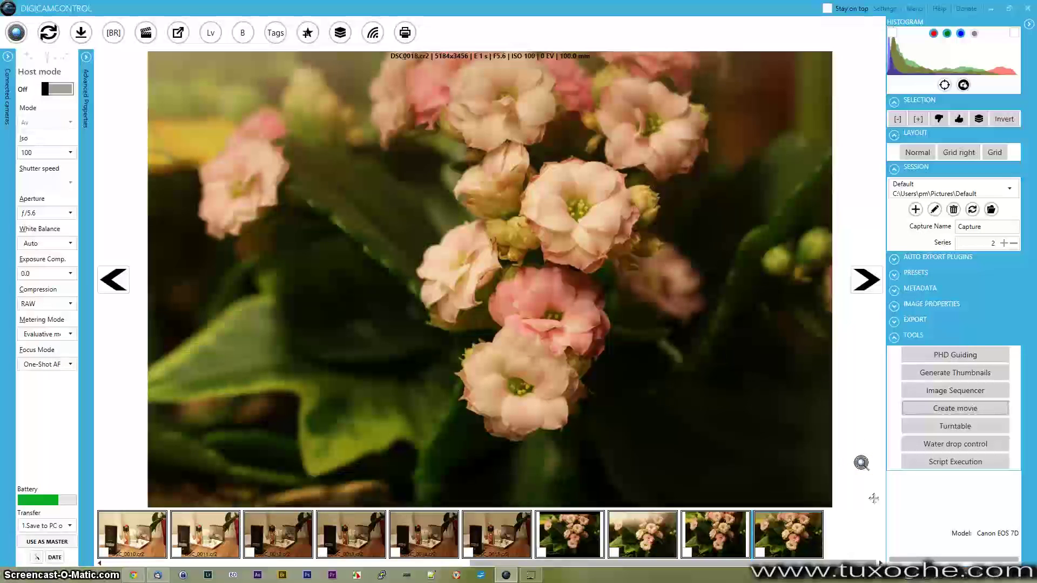